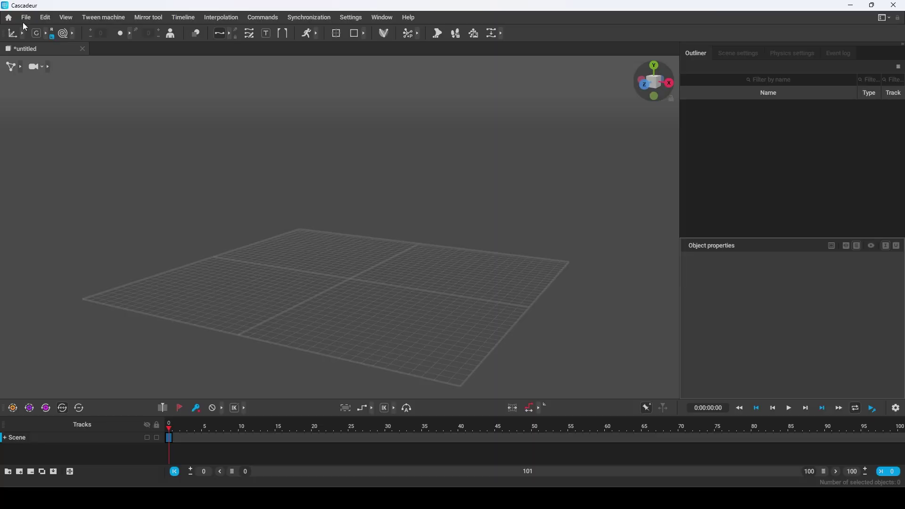
Create a new scene and open the UE4_Mannequin sample character in it
left_click(23, 22)
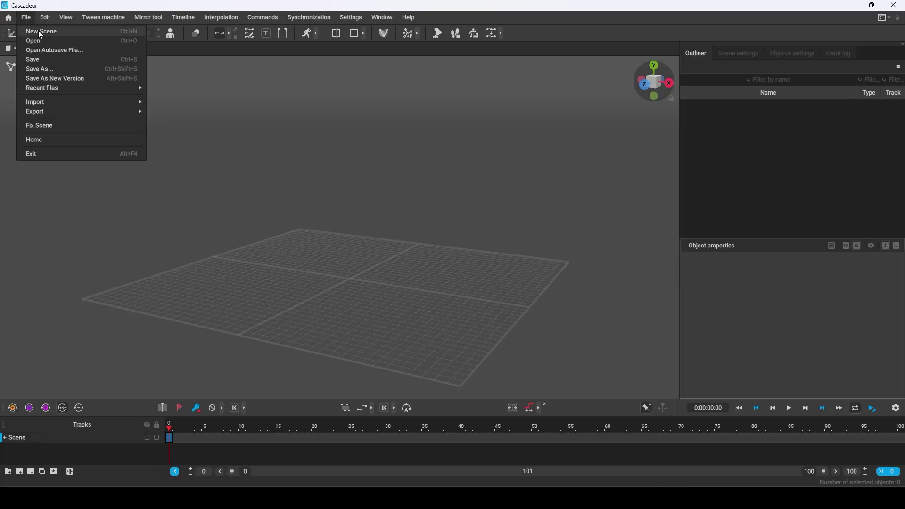
left_click(38, 30)
left_click(7, 18)
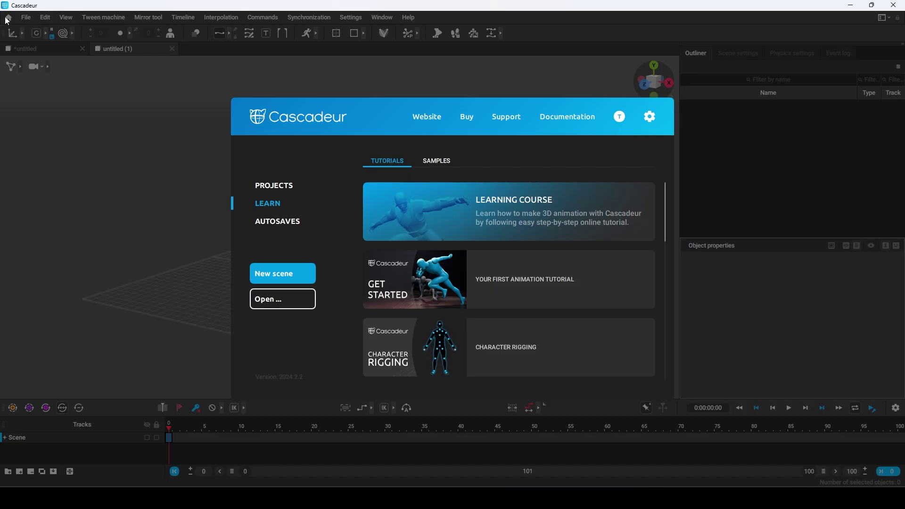
left_click(437, 161)
left_click(617, 200)
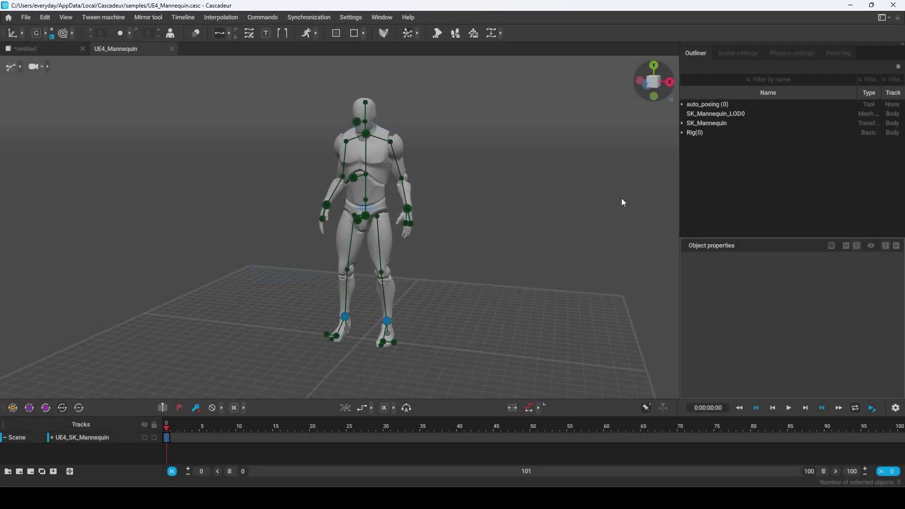
left_click(30, 49)
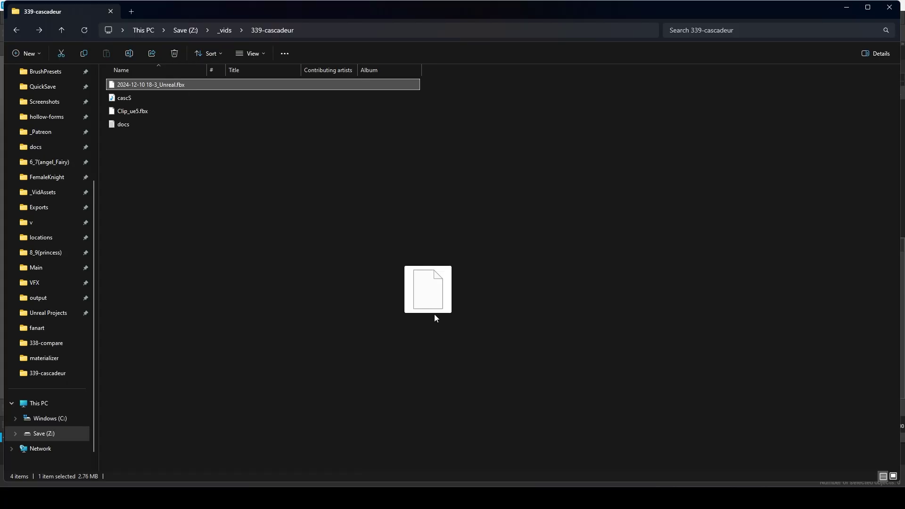
left_click_drag(437, 317, 227, 205)
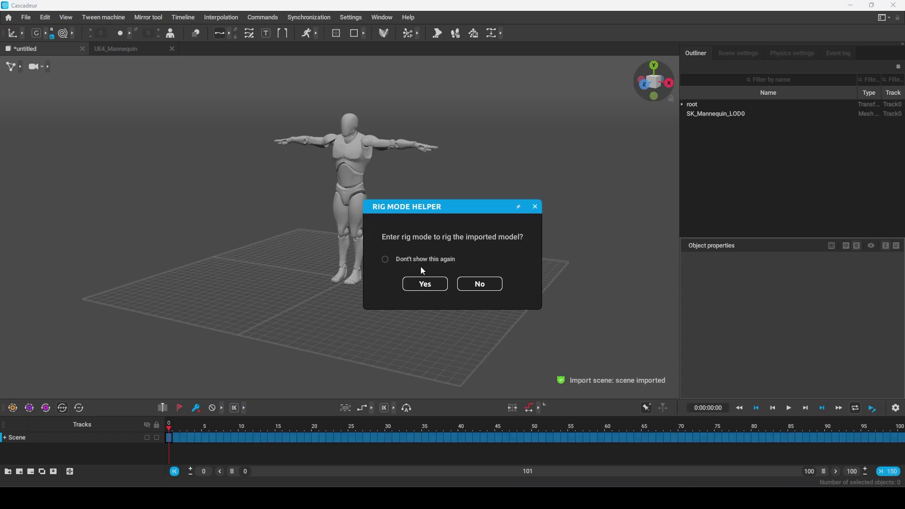
left_click(489, 285)
Show the imported mannequin's joints, extend the timeline to frame 150, and copy the full interval with every joint selected
left_click(20, 66)
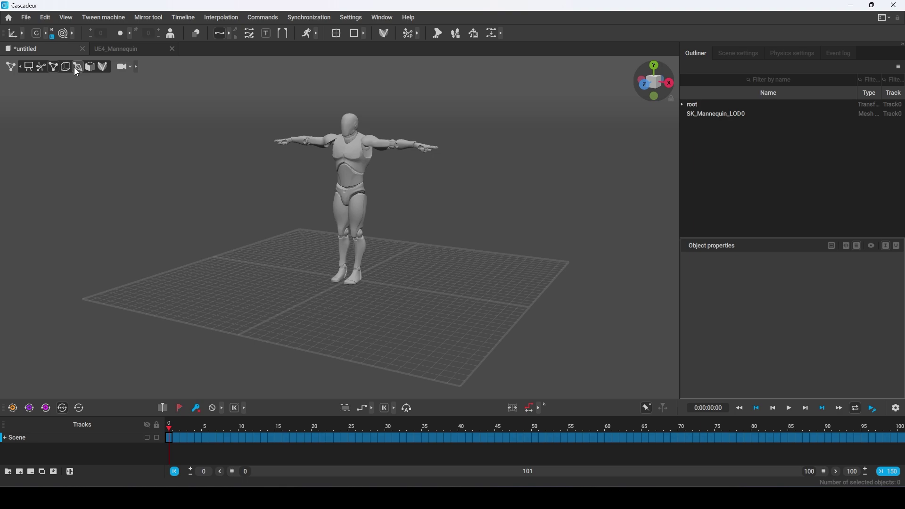
left_click(75, 67)
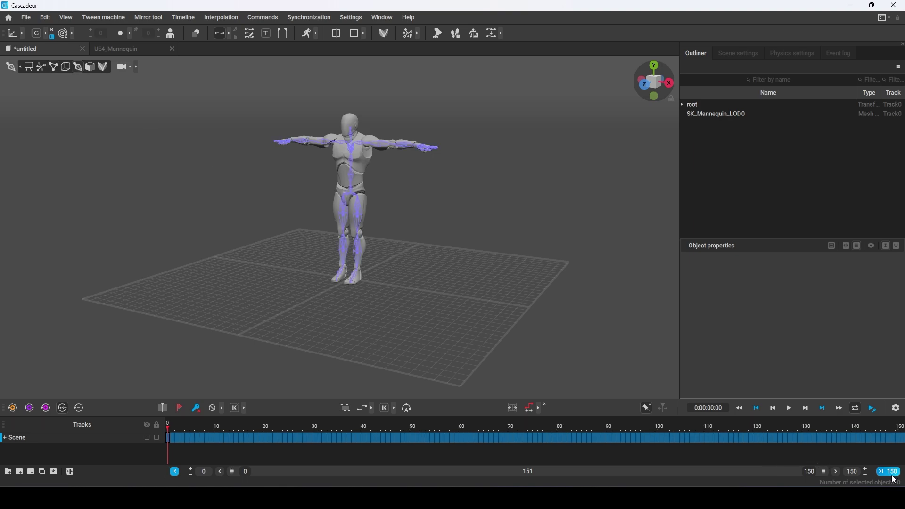
left_click_drag(904, 439, 130, 424)
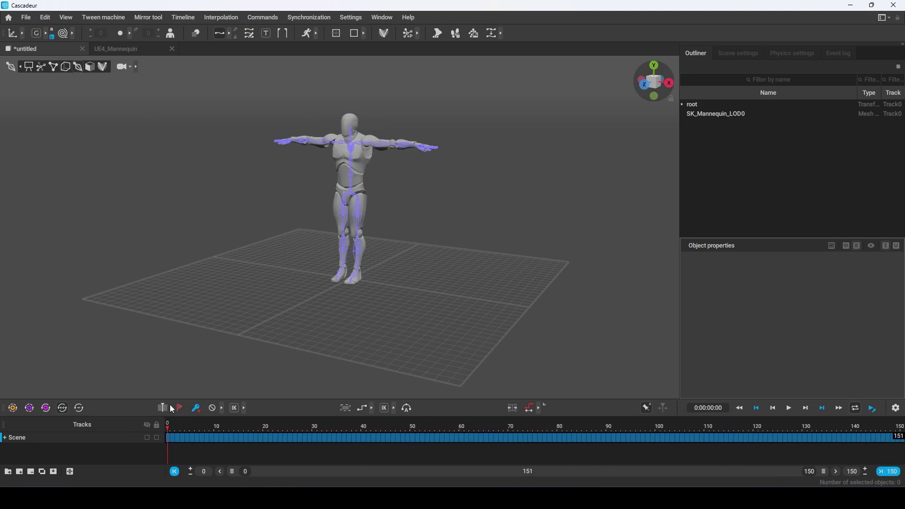
left_click(352, 198)
left_click(46, 17)
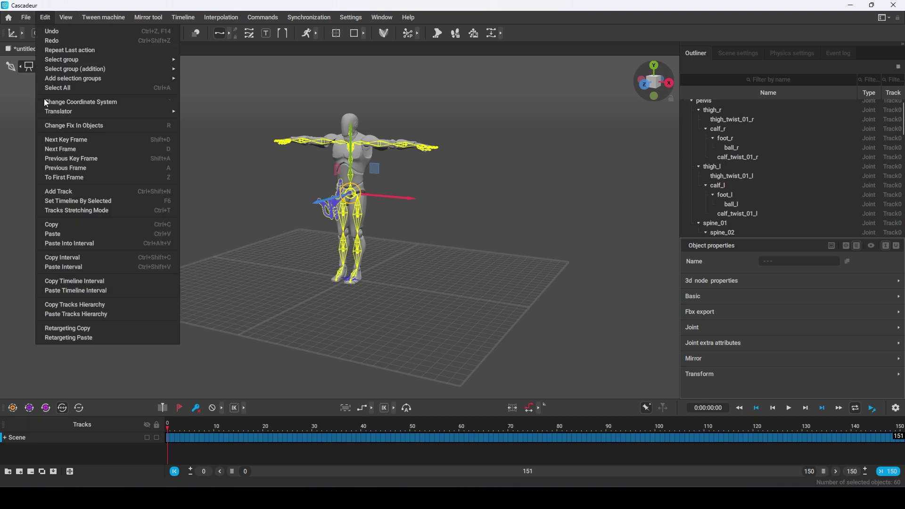
left_click(82, 258)
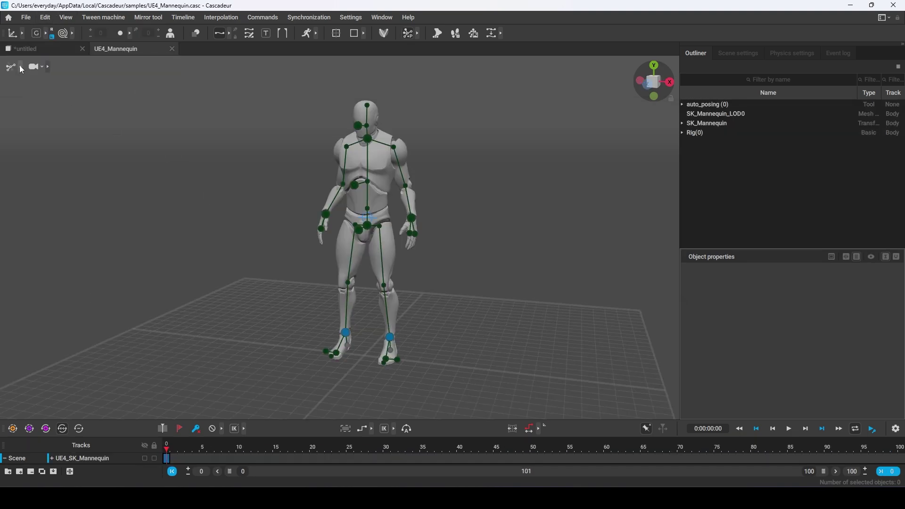
In the UE4_Mannequin scene, show the joints, set the last frame to 151, and paste the copied interval onto all joints
left_click(78, 67)
left_click_drag(852, 473, 842, 473)
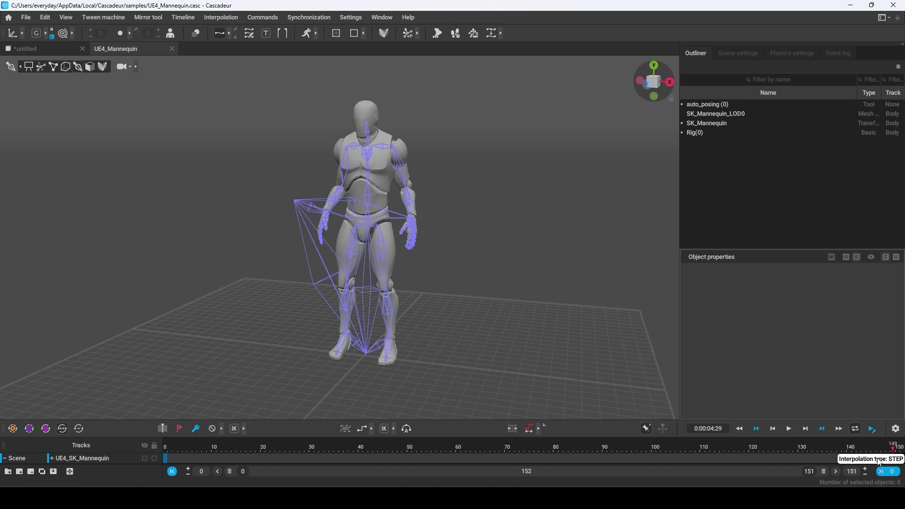
key("ctrl+a")
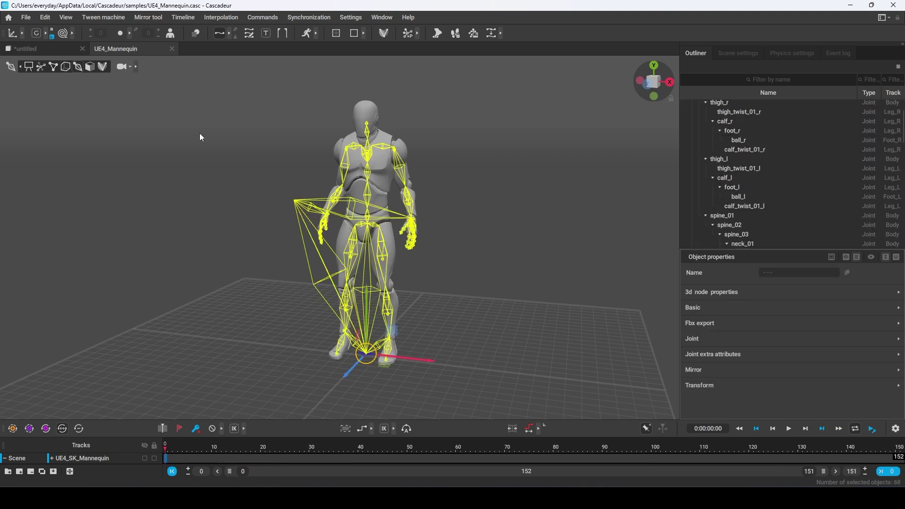
left_click(45, 18)
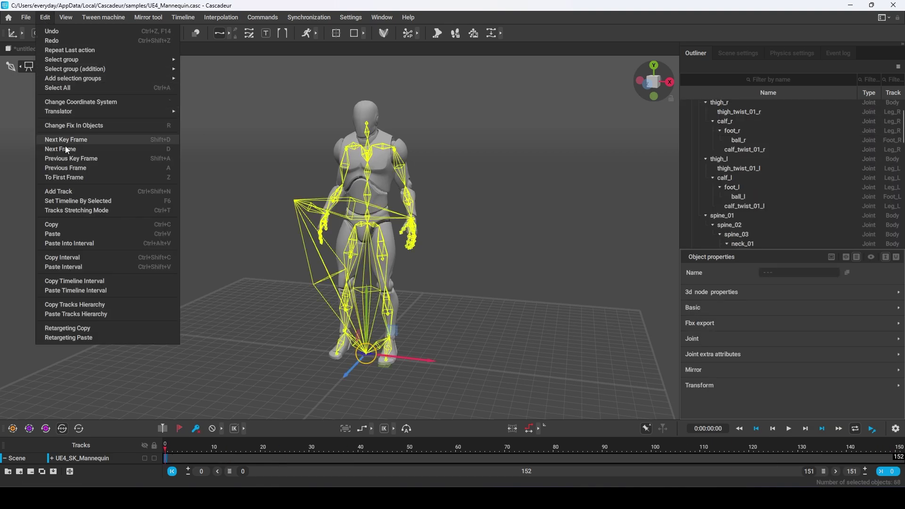
left_click(64, 268)
Switch back to the rig's point controllers, select the pelvis point, and unbake the pasted animation
left_click(41, 68)
left_click(365, 226)
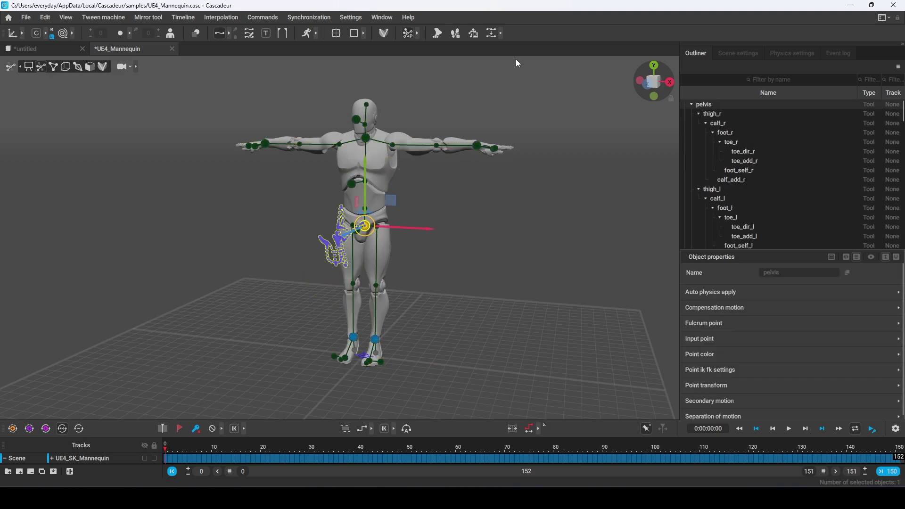
left_click(492, 34)
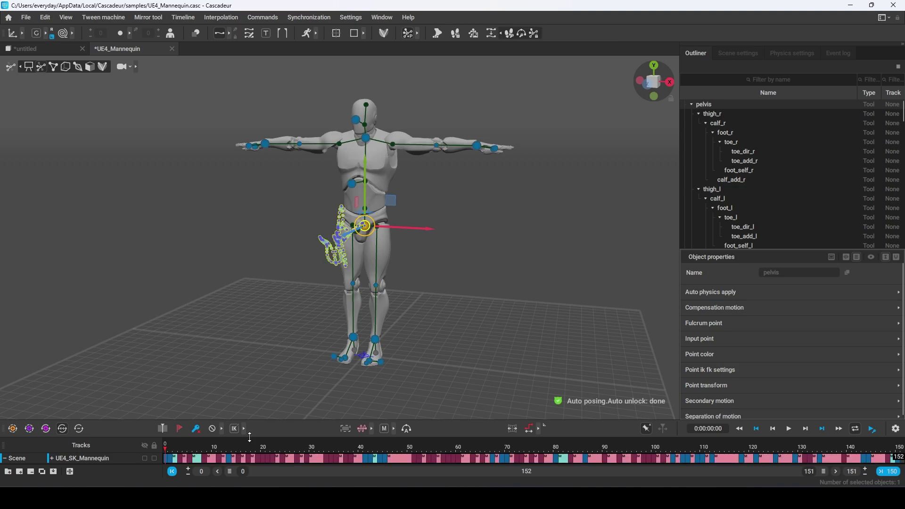
Select all rig points and clear the animation keys between the start of the timeline and frame 112
left_click_drag(176, 448, 602, 456)
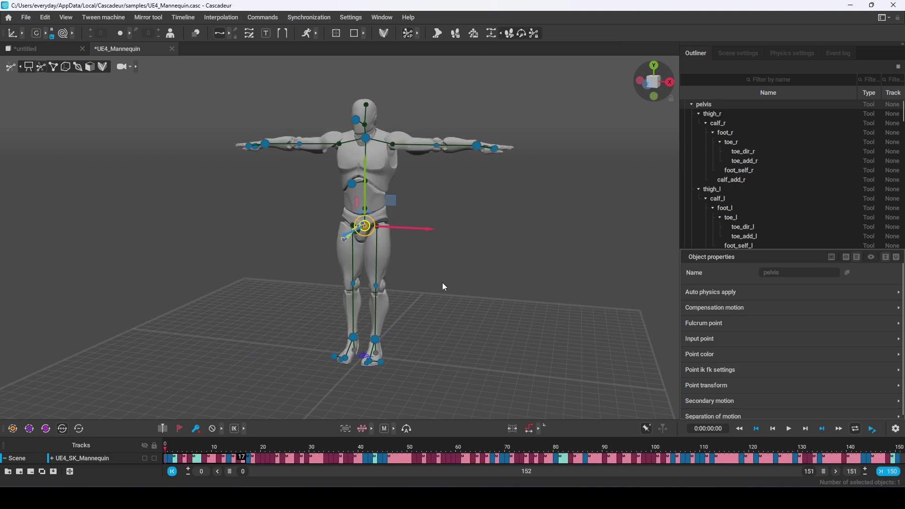
double_click(370, 230)
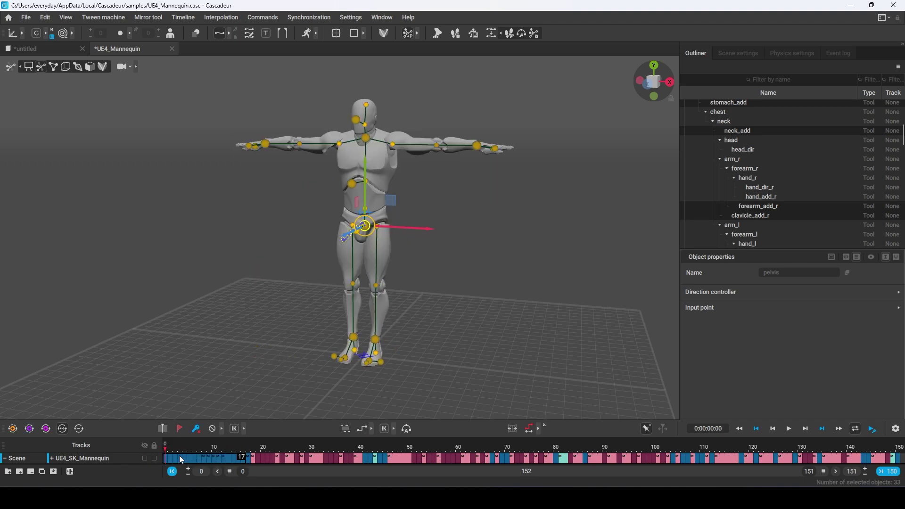
key("Delete")
left_click_drag(708, 460, 257, 463)
key("f")
key("f")
left_click(712, 457)
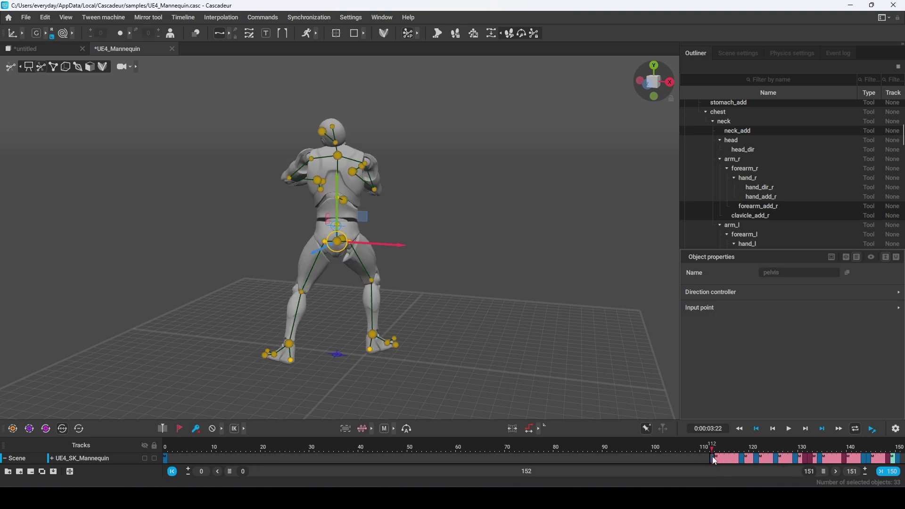
Move the remaining animation to the start of the timeline, ending at frame 42, and narrow the displayed range to frames 0–44
left_click_drag(713, 458, 366, 458)
left_click(164, 451)
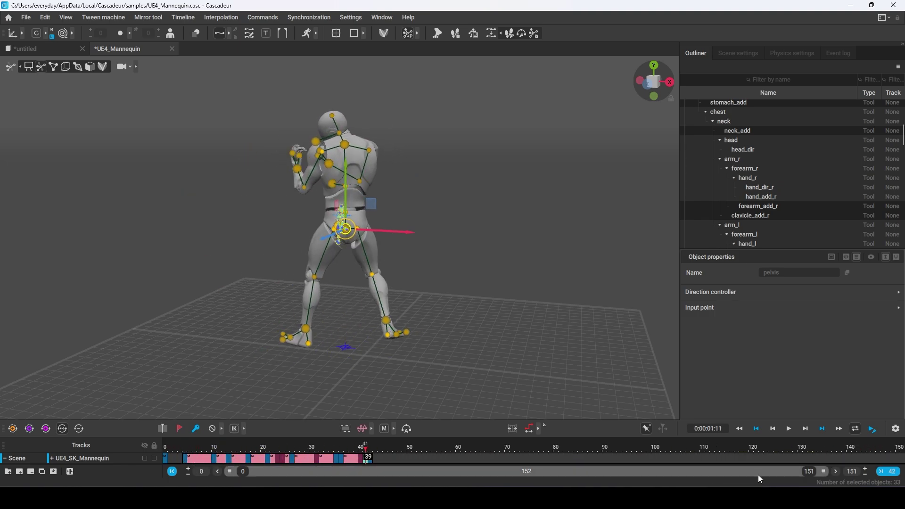
left_click_drag(824, 472, 413, 471)
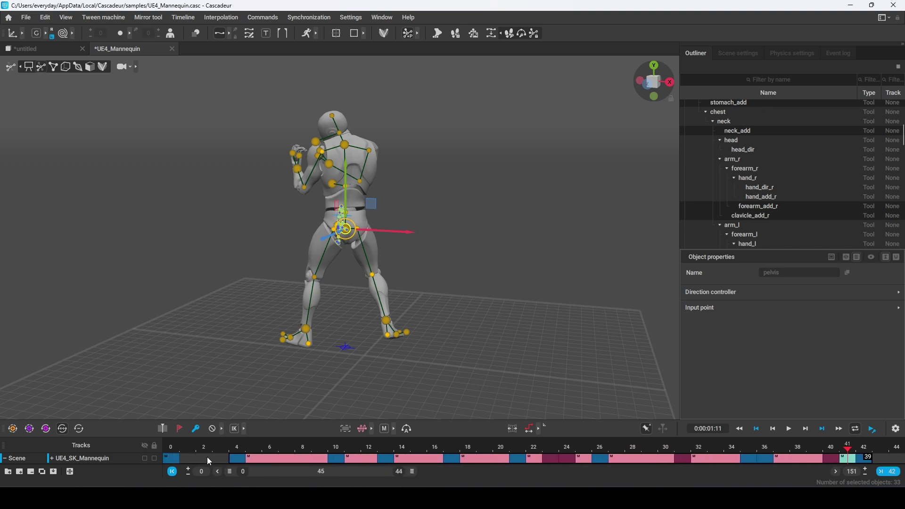
Select frames 0 to 42 and change the interpolation type of their intervals
left_click_drag(171, 459, 866, 457)
left_click(366, 429)
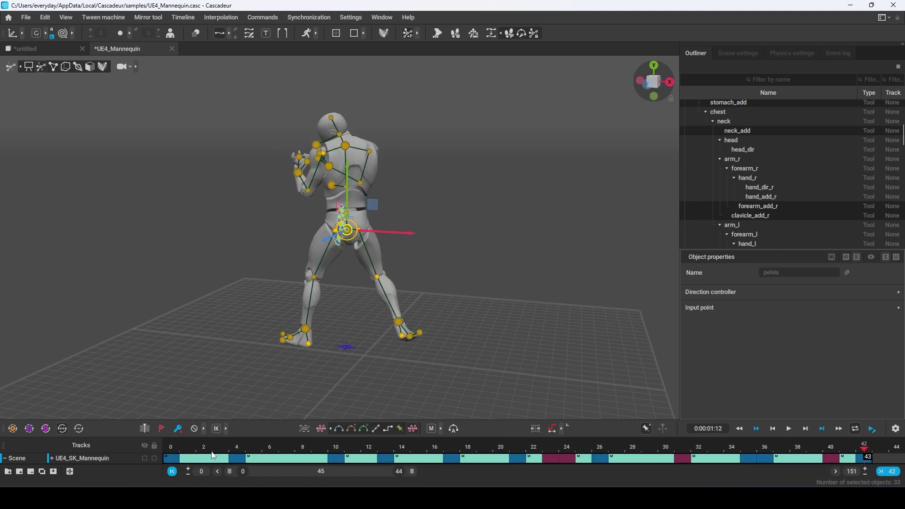
key("ctrl+z")
key("ctrl+z")
key("ctrl+z")
key("ctrl+y")
key("ctrl+y")
left_click(371, 430)
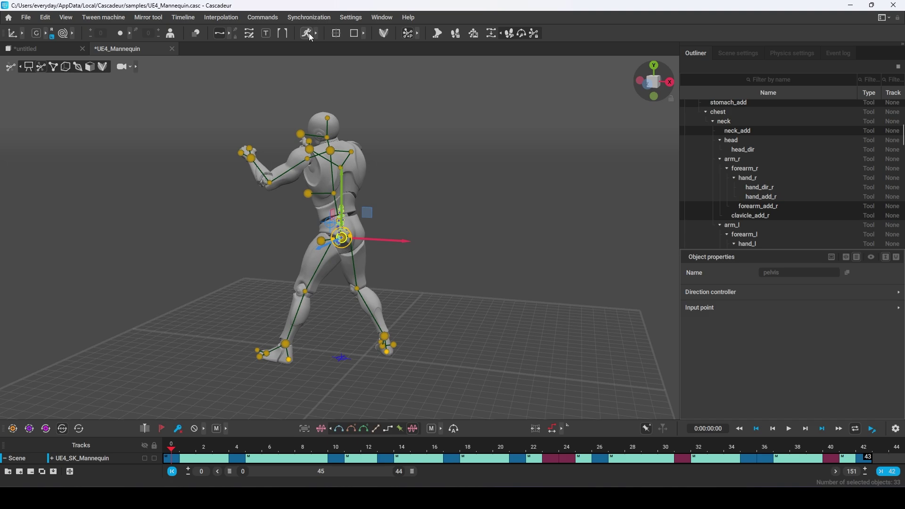
With AutoPhysics and interval editing on, shift the character's center of mass horizontally across frames 0 to 42
left_click(554, 432)
left_click(341, 225)
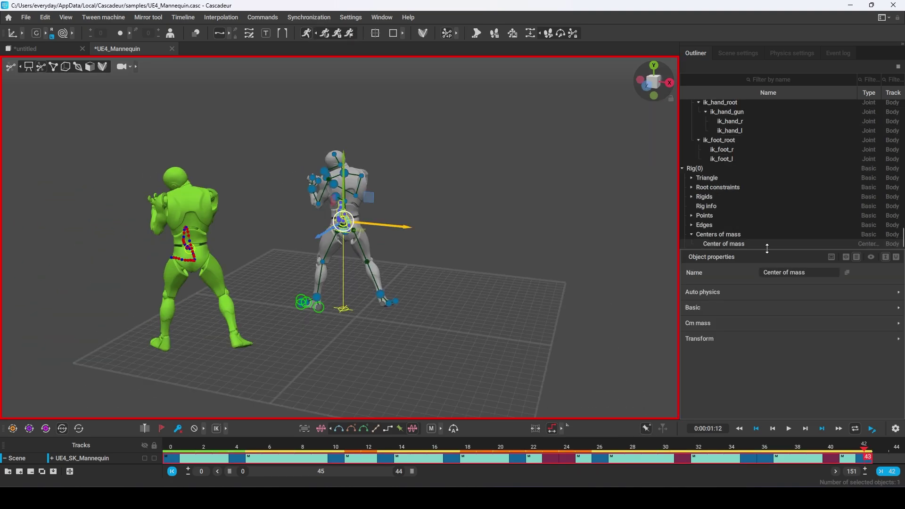
left_click_drag(404, 226, 417, 239)
left_click_drag(336, 235, 327, 240)
left_click_drag(372, 337, 358, 358, "alt")
scroll(358, 358, "up", 4)
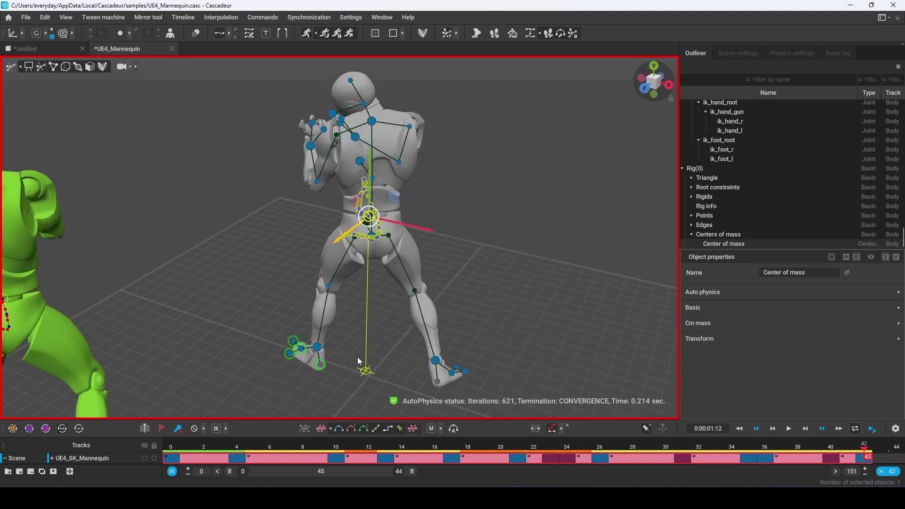
left_click_drag(418, 203, 427, 205)
left_click_drag(340, 215, 332, 223)
Rotate the center of mass about the vertical axis from the top view, then leave interval editing
key("KP_7")
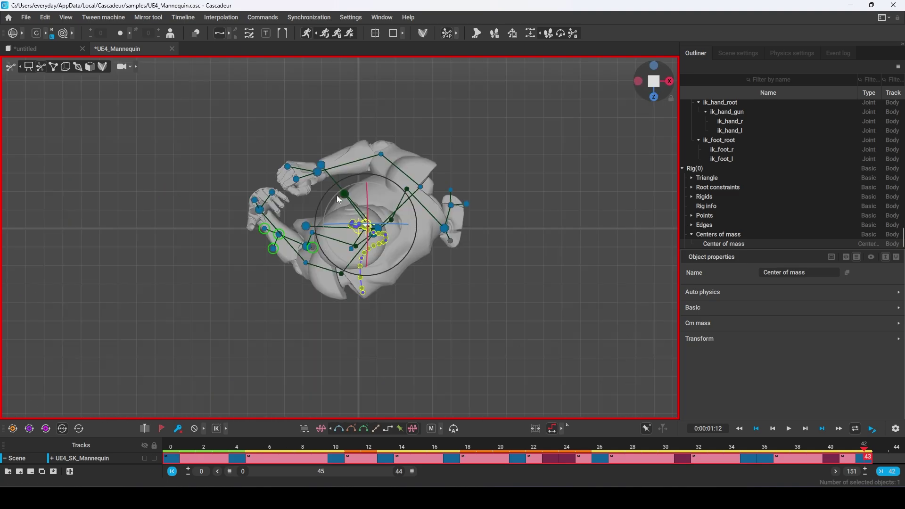
key("e")
left_click_drag(347, 178, 514, 429)
scroll(422, 228, "down", 4)
key("w")
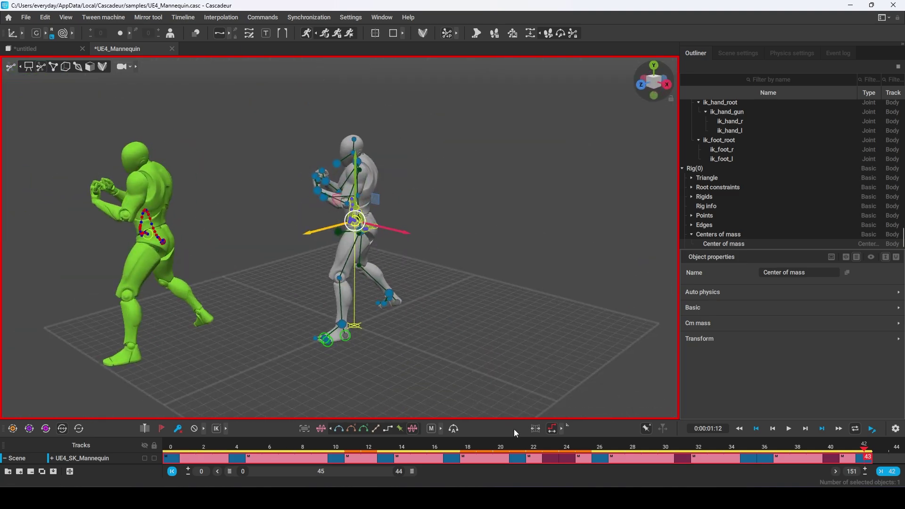
left_click(553, 428)
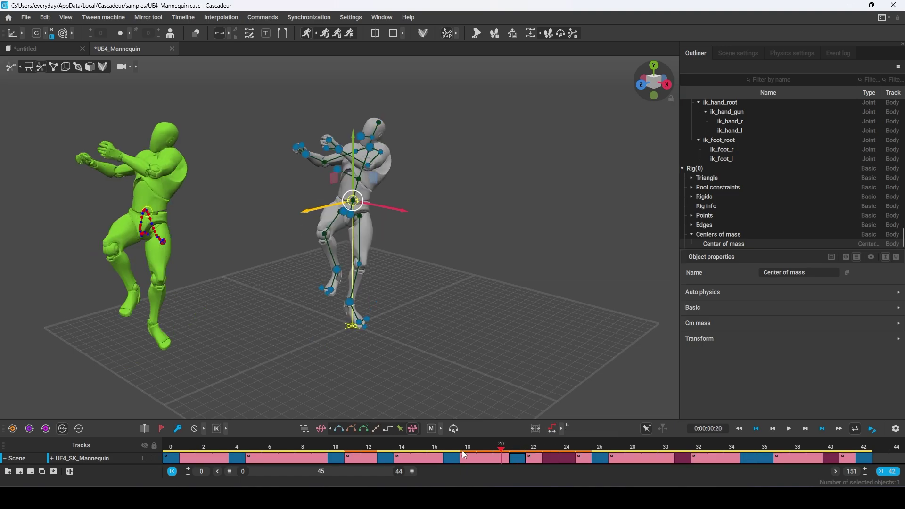
Play back the animation and add a key at frame 23, during the kick's wind-up
key("space")
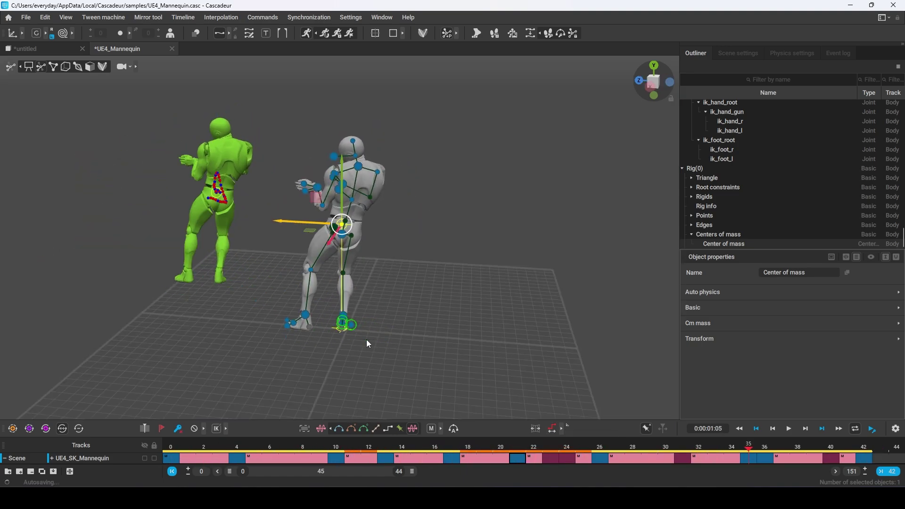
left_click(509, 449)
left_click_drag(509, 449, 550, 461)
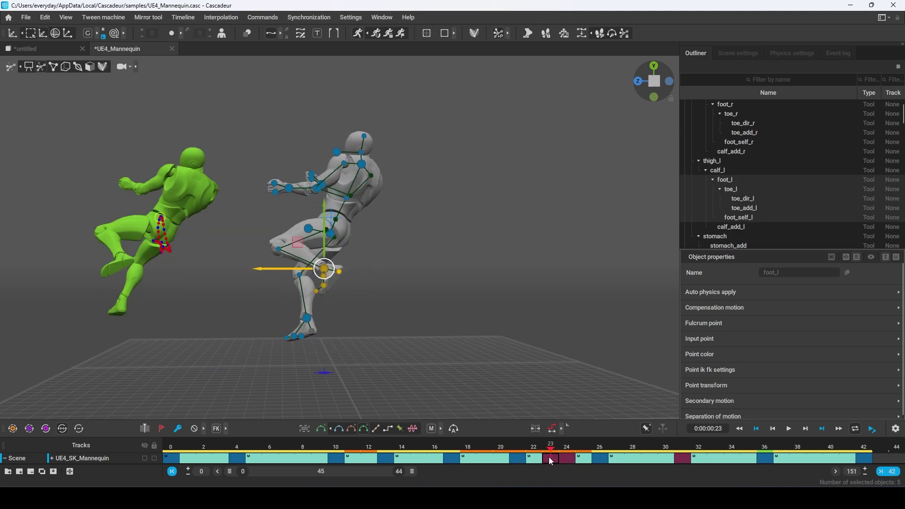
left_click(178, 429)
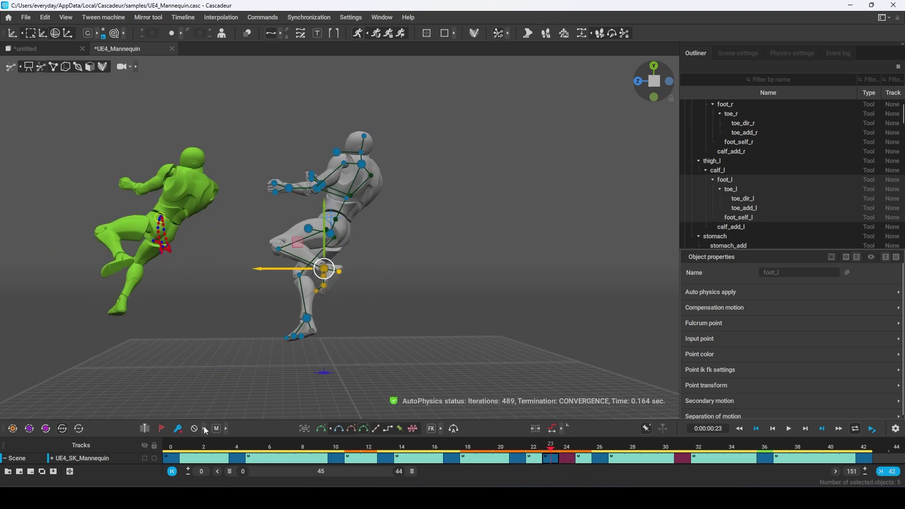
left_click_drag(556, 462, 633, 459)
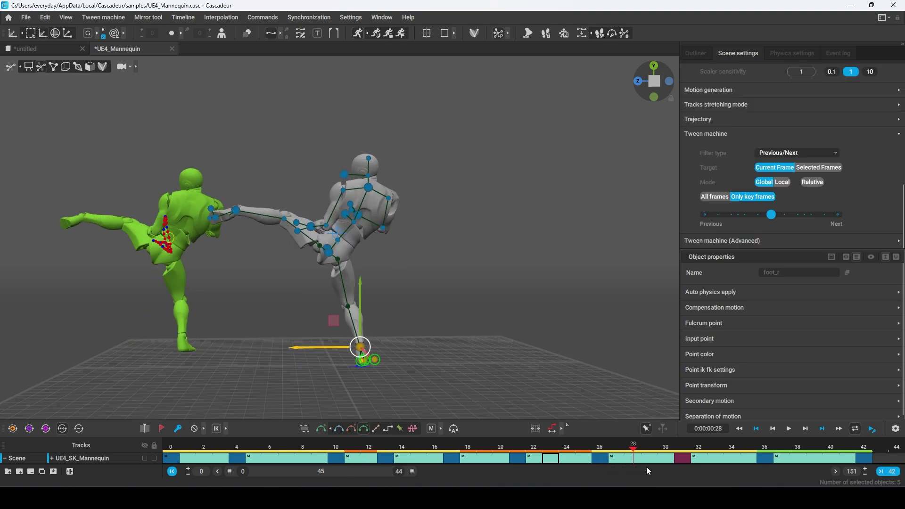
Return to frame 0 and adjust the right forearm point (forearm_r) of the starting pose
left_click_drag(647, 470, 168, 467)
left_click(269, 278)
scroll(451, 283, "up", 4)
left_click_drag(451, 283, 404, 299, "alt")
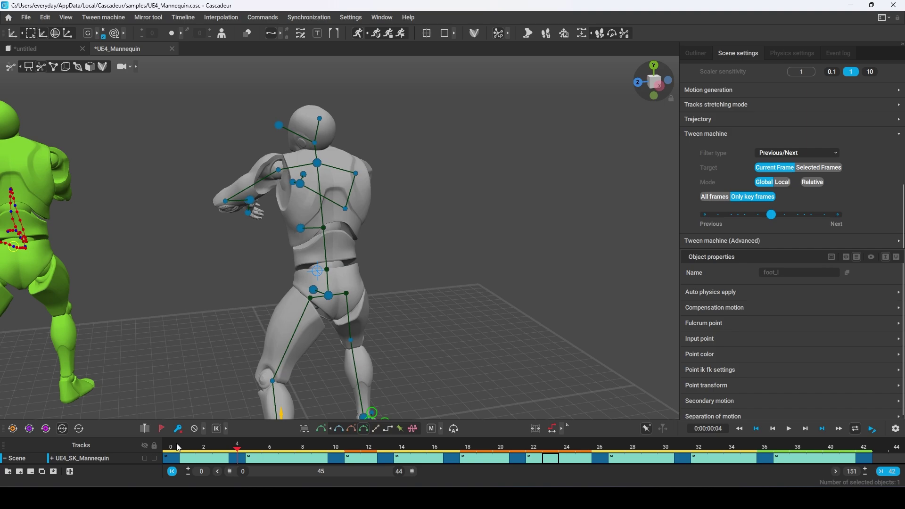
left_click_drag(176, 447, 149, 447)
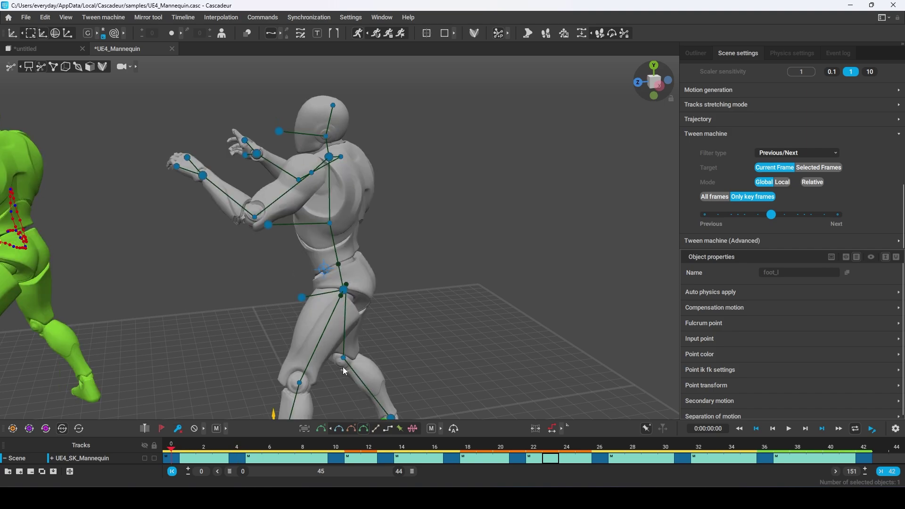
left_click_drag(344, 371, 485, 341, "alt")
scroll(485, 340, "down", 3)
left_click(379, 147)
left_click_drag(406, 154, 409, 218, "alt")
left_click(317, 198)
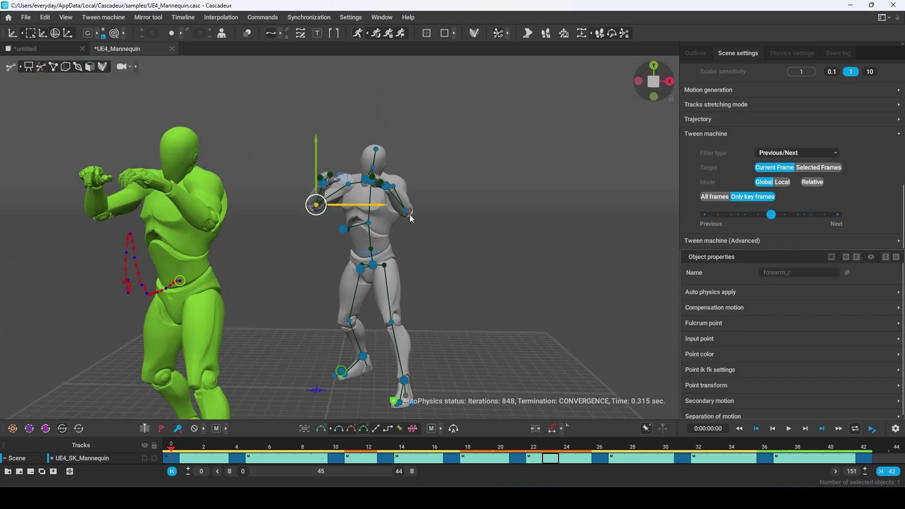
Move and rotate the right hand and neighbouring arm points at frame 0 to refine the guard pose
left_click(323, 183)
left_click_drag(347, 182, 357, 194)
key("e")
left_click_drag(443, 220, 236, 222, "alt")
left_click(261, 190)
key("w")
left_click_drag(261, 190, 222, 181, "alt")
left_click_drag(193, 198, 286, 253)
key("e")
left_click_drag(286, 252, 341, 205, "alt")
scroll(341, 205, "down", 2)
key("w")
Adjust the head direction point (head_dir) of the pose at frame 4
left_click(240, 459)
left_click(350, 171)
left_click_drag(245, 177, 225, 199, "alt")
left_click(360, 154)
Adjust the right hand (hand_r) together with its finger points at the frame 10 key
key("Right")
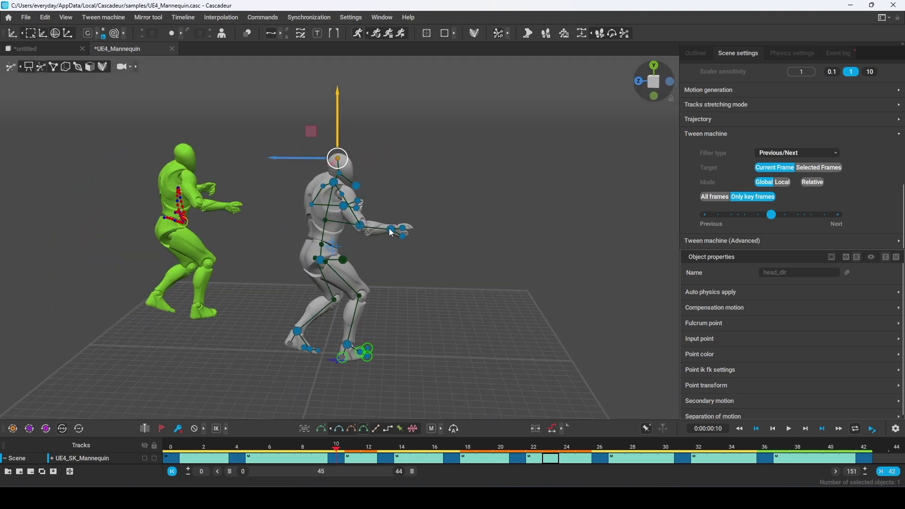
double_click(389, 228)
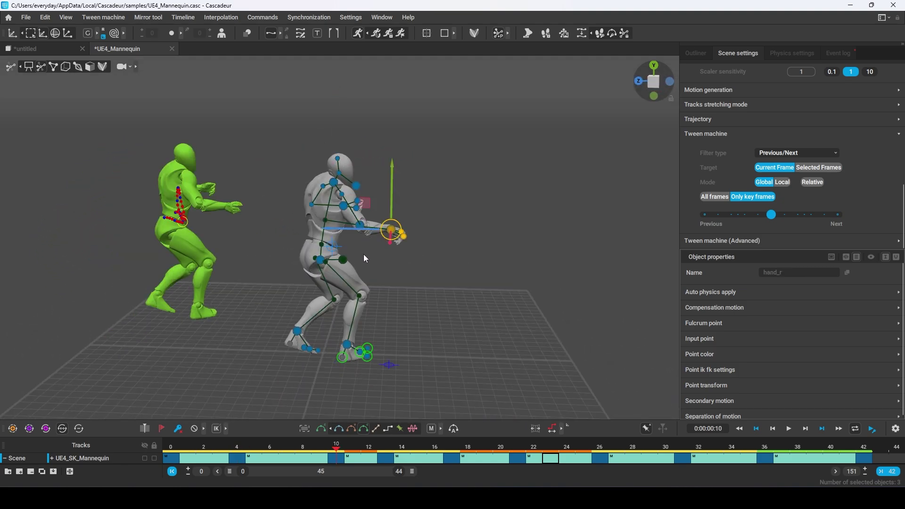
key("ctrl+z")
left_click_drag(394, 191, 307, 203)
Reposition the right hand (hand_r) in the extended kick pose at frame 26
key("Right")
key("Right")
key("Right")
key("Right")
left_click(317, 178)
left_click(307, 202)
left_click_drag(307, 203, 475, 280)
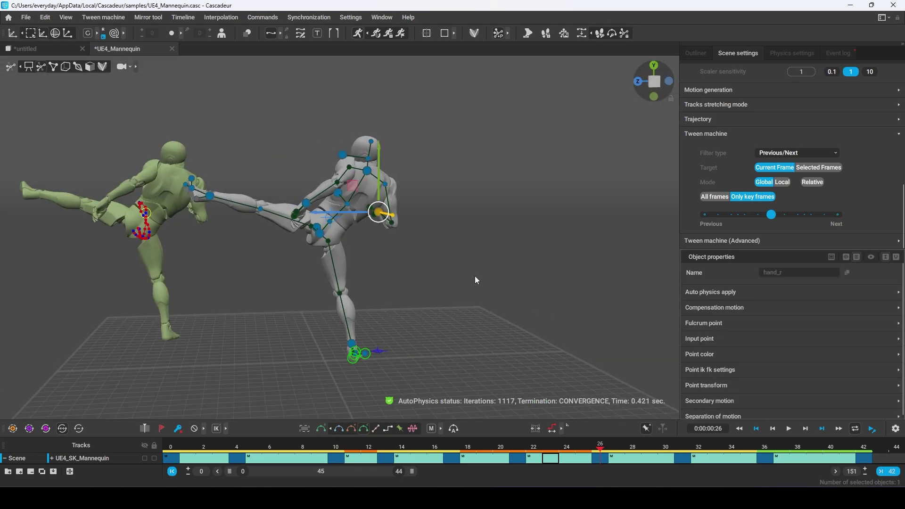
Adjust the stomach point of the recovery pose at frame 31
left_click_drag(561, 448, 688, 474)
left_click_drag(453, 292, 293, 269, "alt")
left_click(284, 274)
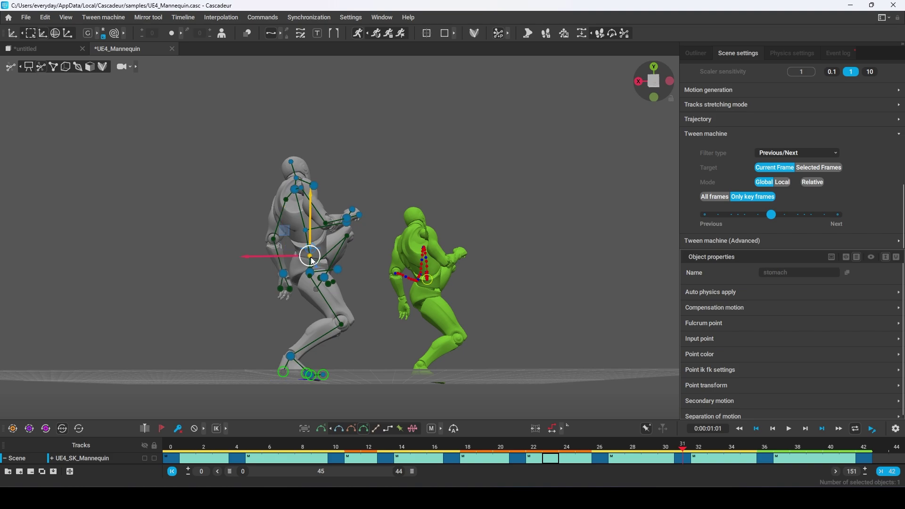
left_click_drag(319, 301, 290, 325)
Rotate the left hand (hand_l) and move the left forearm point (forearm_l) at frame 36
left_click_drag(683, 451, 764, 463)
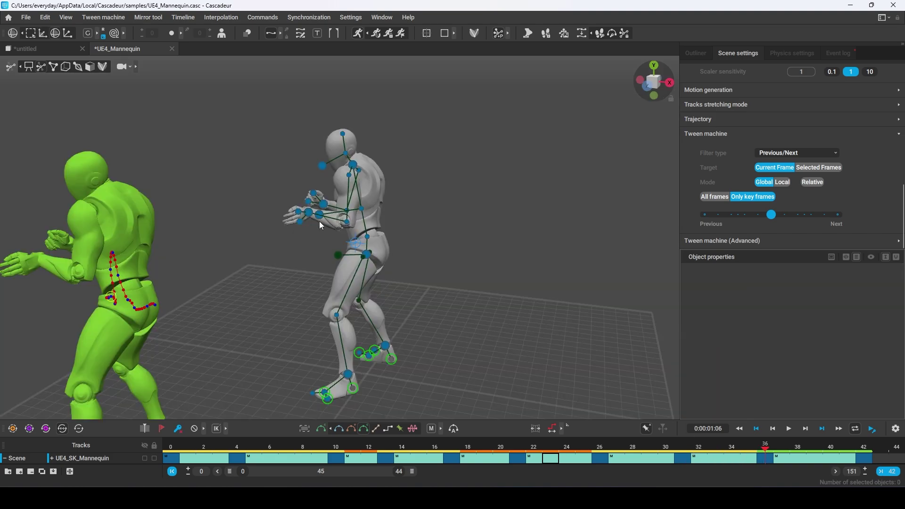
left_click(310, 213)
left_click(345, 228)
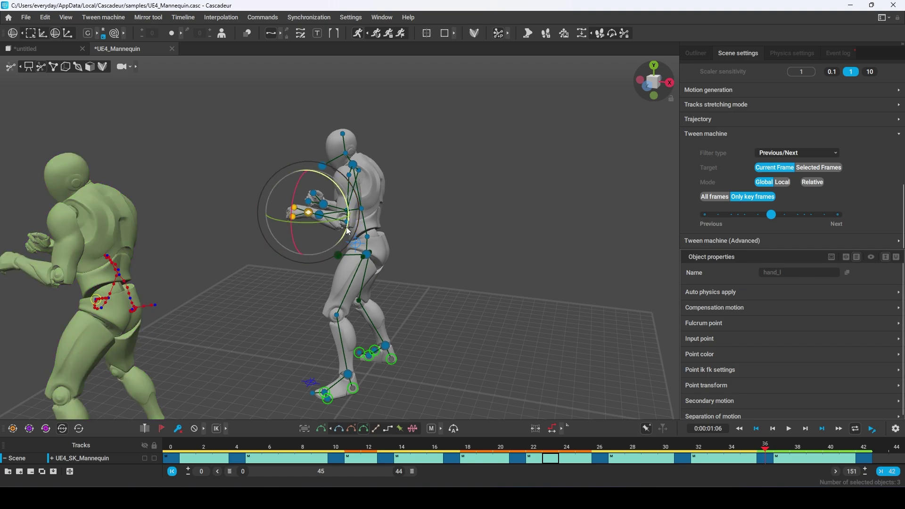
left_click(346, 223)
left_click_drag(500, 292, 408, 275, "alt")
key("w")
right_click_drag(409, 279, 437, 289)
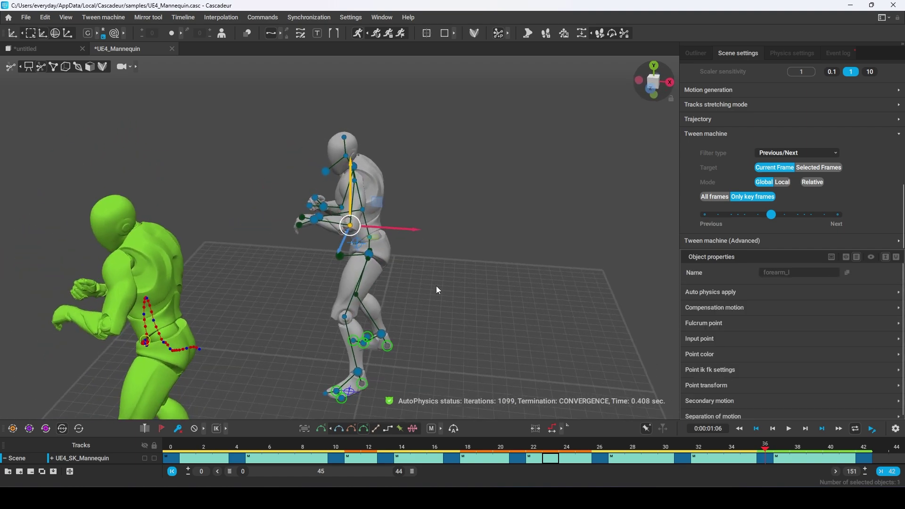
Move the left hand (hand_l) along the horizontal axis to refine the guard pose at frame 36
left_click_drag(316, 223, 335, 229, "alt")
left_click(324, 223)
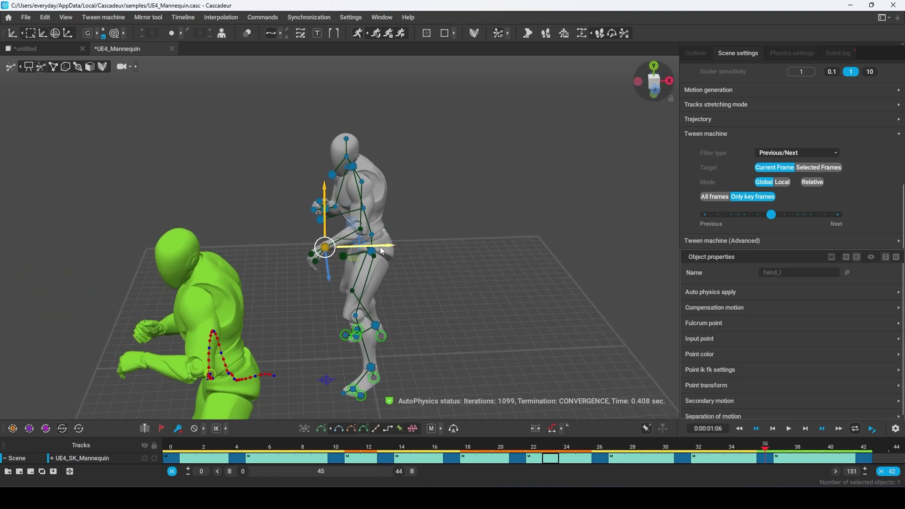
left_click_drag(381, 247, 404, 253)
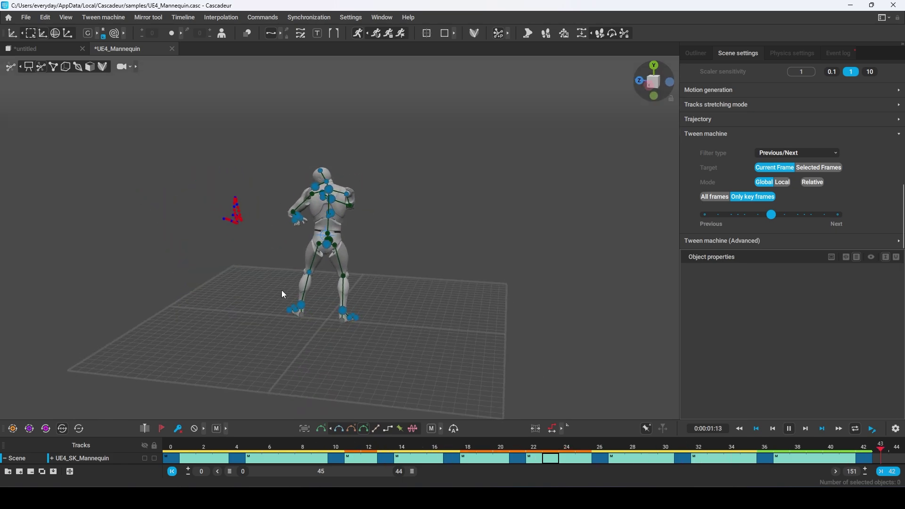
Move the left foot (foot_l) closer to the body and upward at frame 31
right_click_drag(282, 290, 295, 281)
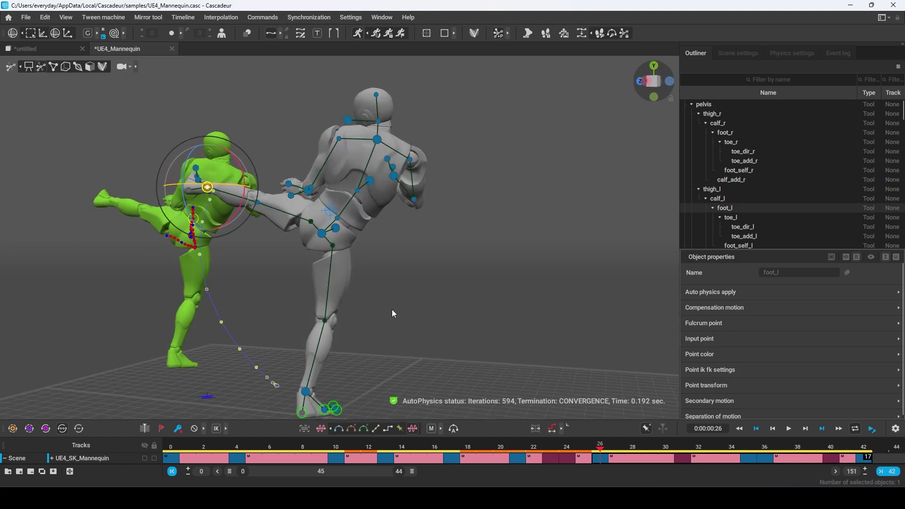
left_click_drag(604, 452, 679, 458)
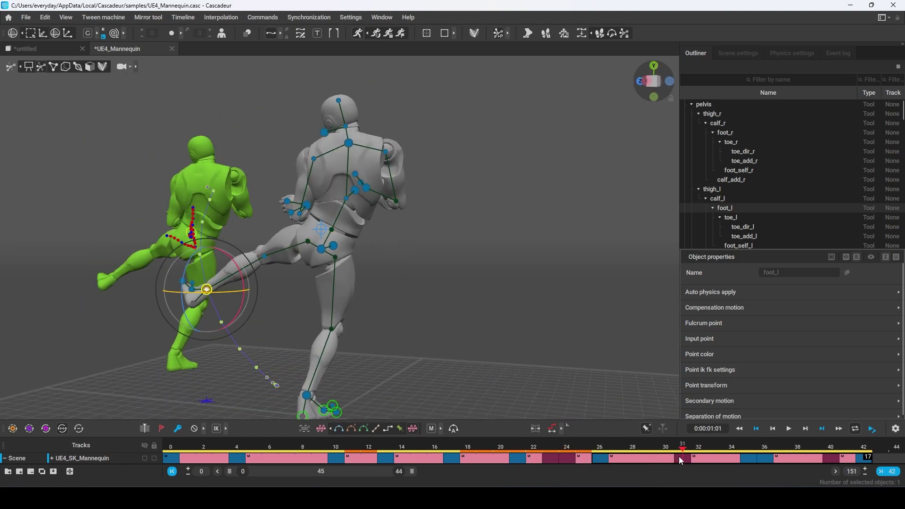
left_click_drag(421, 366, 209, 308, "alt")
key("w")
right_click_drag(263, 319, 209, 311)
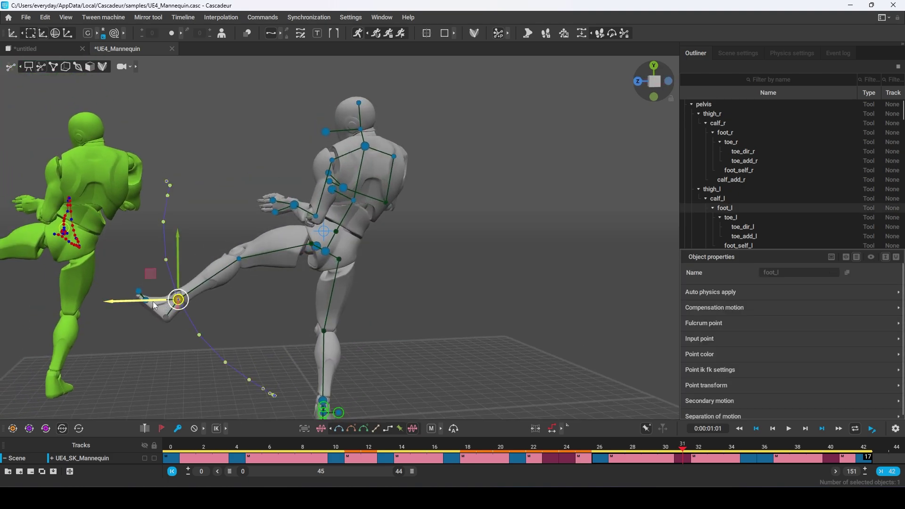
double_click(178, 300)
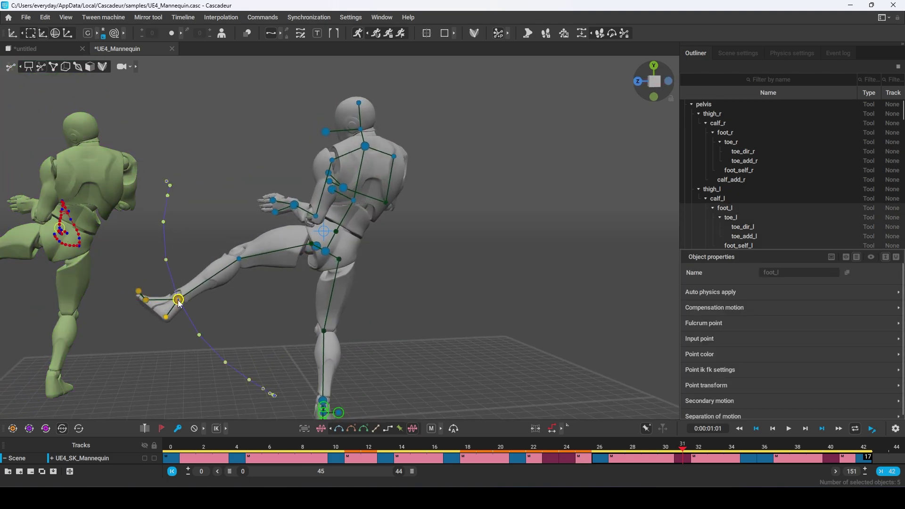
left_click(189, 305)
left_click_drag(179, 300, 237, 298)
left_click_drag(240, 246, 239, 208)
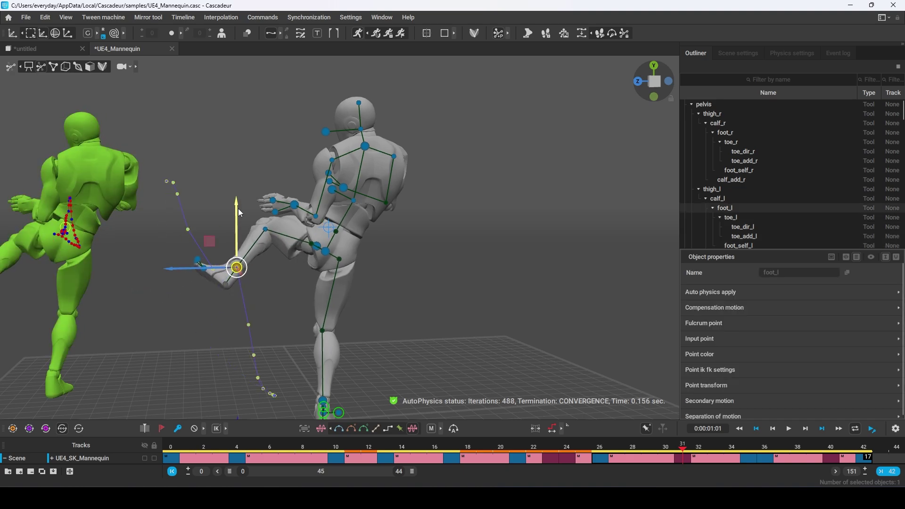
Rotate the left foot together with its toe points at frame 31 so that the toes point further down
double_click(236, 266)
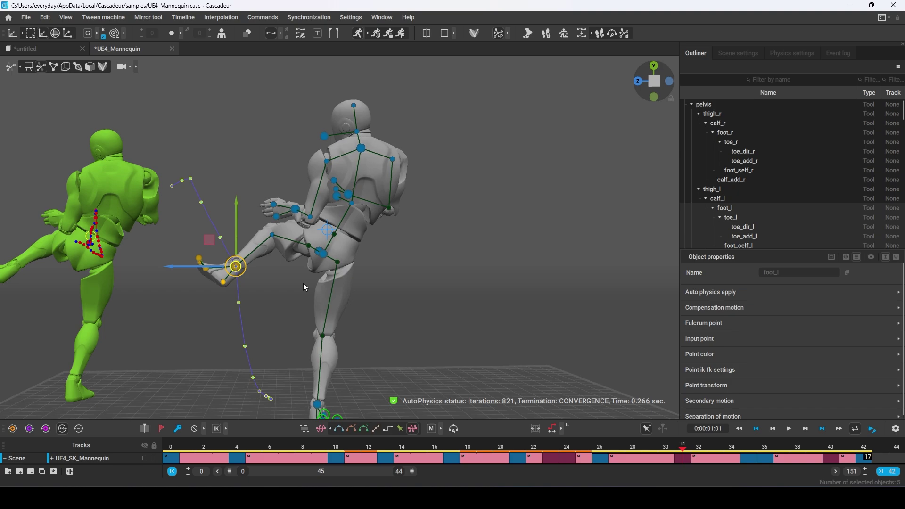
scroll(303, 283, "down", 1)
key("e")
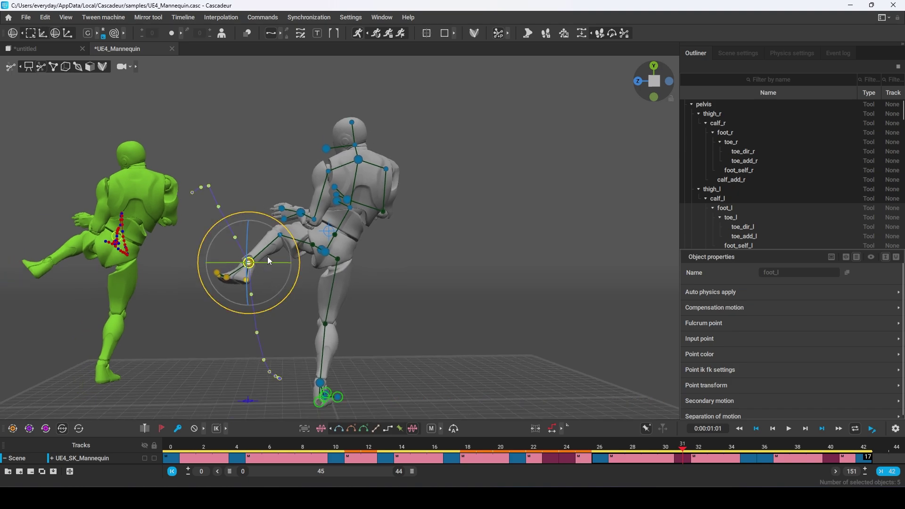
key("w")
key("e")
left_click_drag(253, 213, 244, 213)
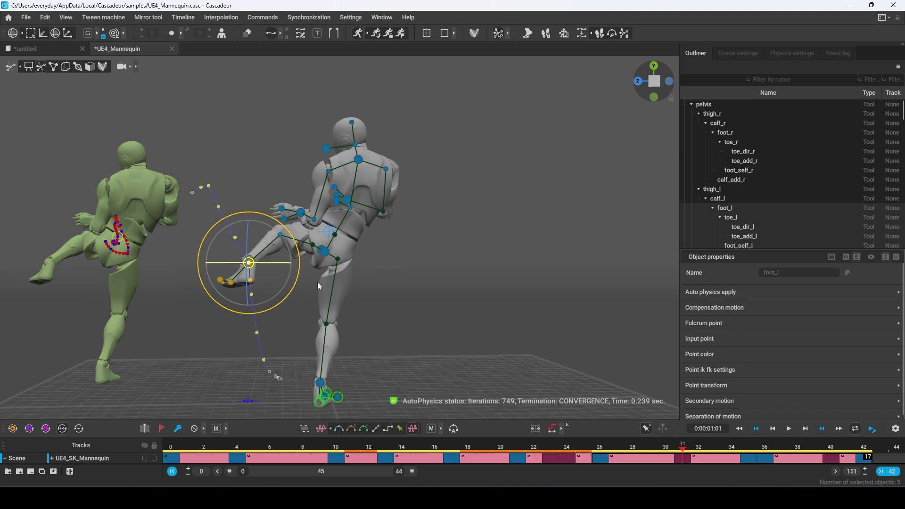
Raise the left knee point (calf_l) at frame 31 to fold the leg after the kick
key("w")
left_click(280, 235)
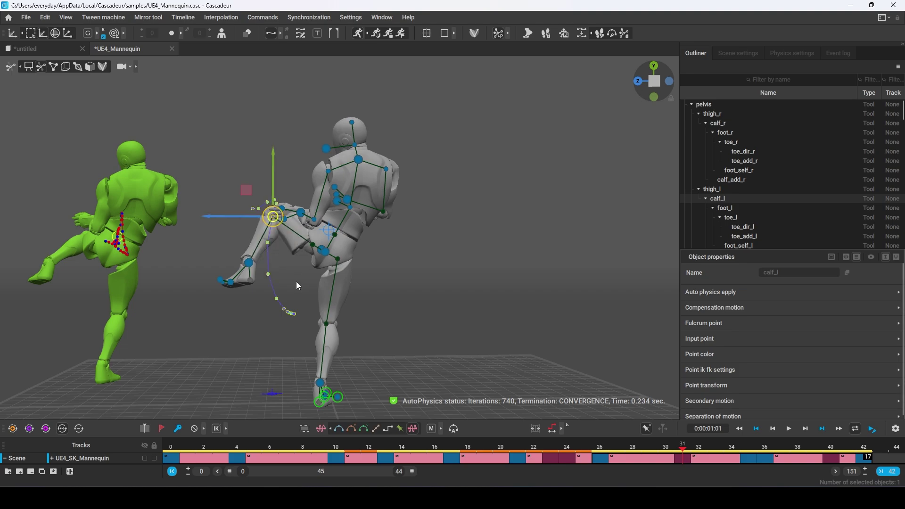
mouse_move(683, 451)
left_mouse_down()
mouse_move(527, 474)
mouse_move(662, 477)
mouse_move(602, 476)
mouse_move(681, 466)
mouse_move(595, 465)
mouse_move(695, 451)
mouse_move(677, 457)
left_mouse_up()
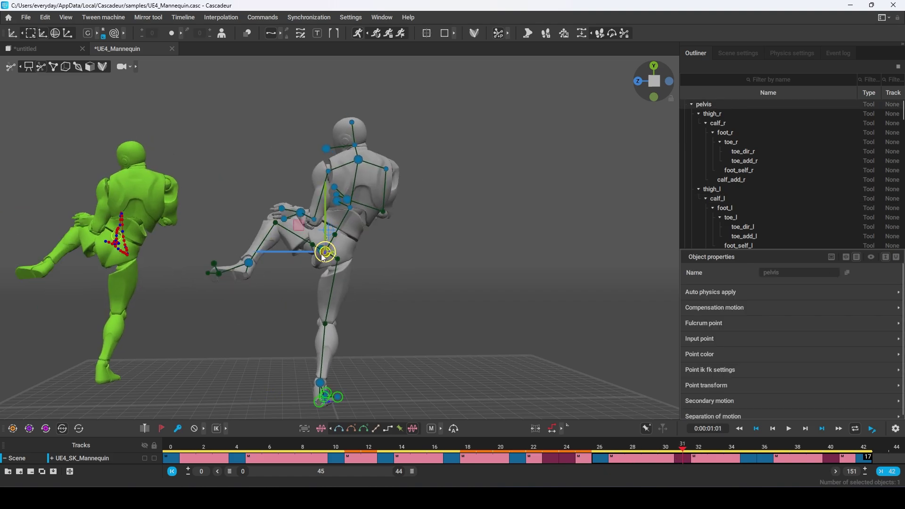
Lower the pelvis together with the upper-body points at frame 31
left_click(477, 305)
left_click(320, 171)
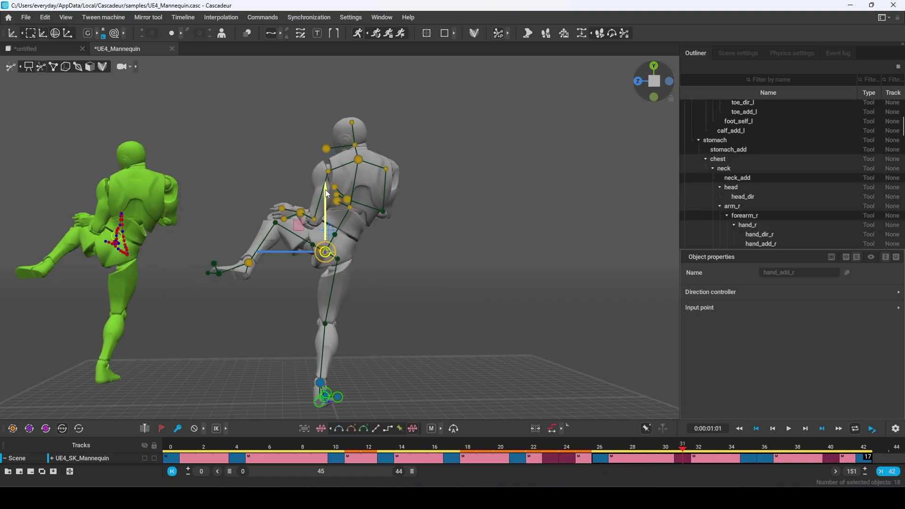
left_click_drag(325, 190, 329, 216)
Raise the pelvis together with the upper-body points in the kick pose at frame 26
left_click_drag(671, 448, 628, 458)
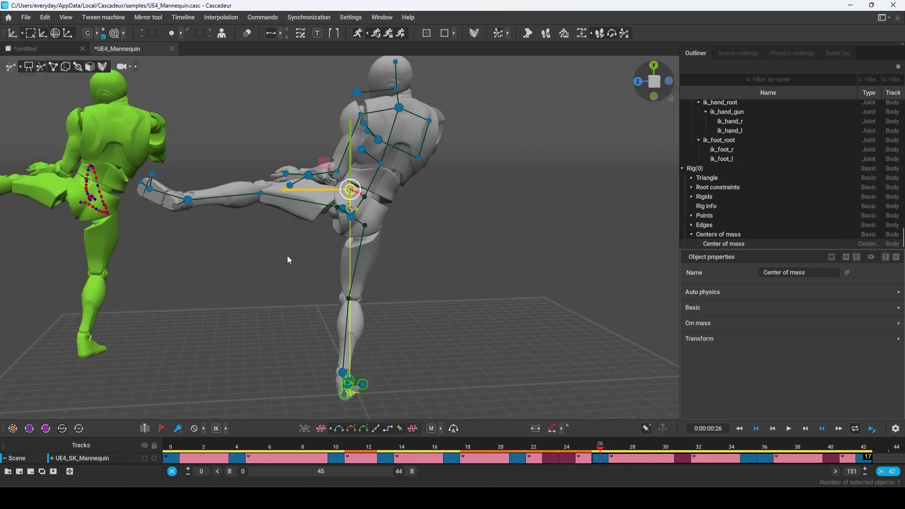
scroll(287, 256, "down", 1)
left_click(287, 255)
double_click(361, 196)
scroll(368, 236, "up", 1)
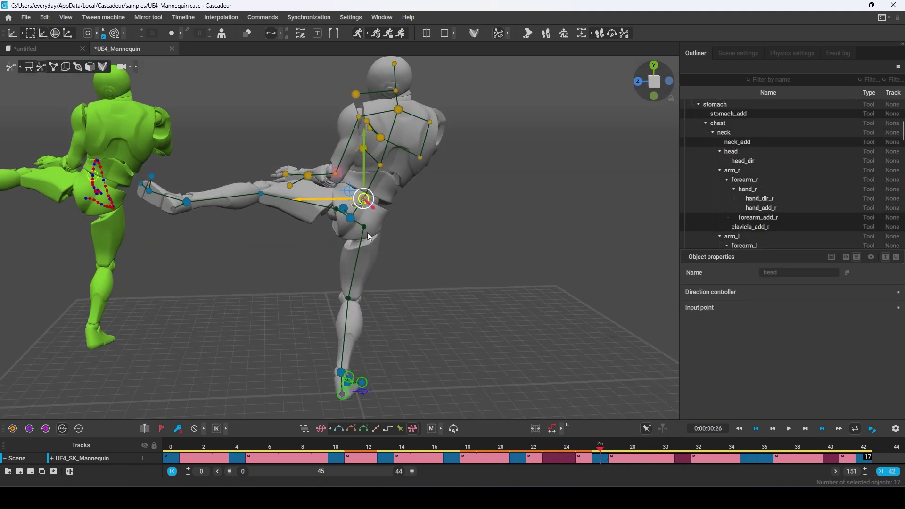
left_click(350, 218, "shift")
left_click_drag(348, 218, 337, 208, "alt")
key("ctrl+z")
left_click_drag(348, 175, 348, 162)
Rotate the selected body points with the kicking leg and adjust the left foot position at frame 26
left_click(188, 194, "shift")
key("e")
left_click_drag(373, 251, 362, 265)
left_click(197, 148)
key("w")
left_click_drag(150, 154, 503, 355)
right_click_drag(503, 354, 387, 377)
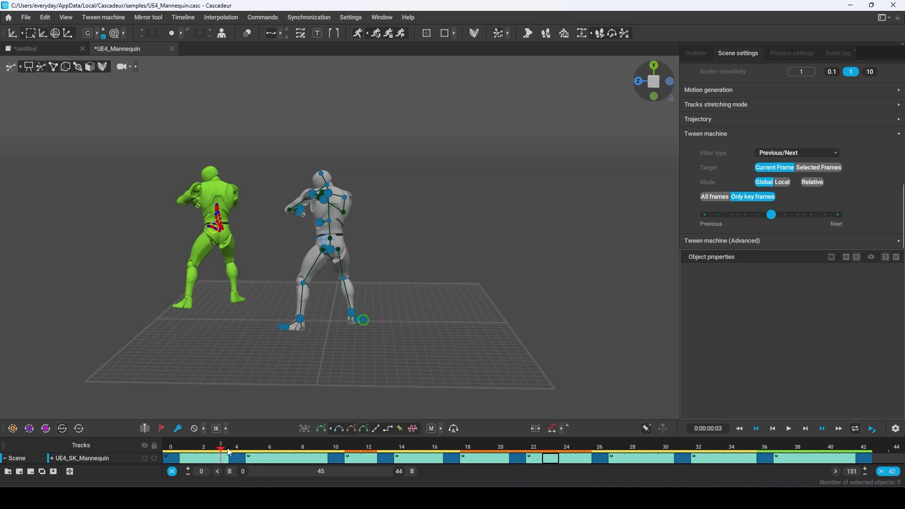
Shorten the animation's first interval to one frame and its second interval to two frames
left_click(263, 449)
left_click_drag(265, 452, 288, 453)
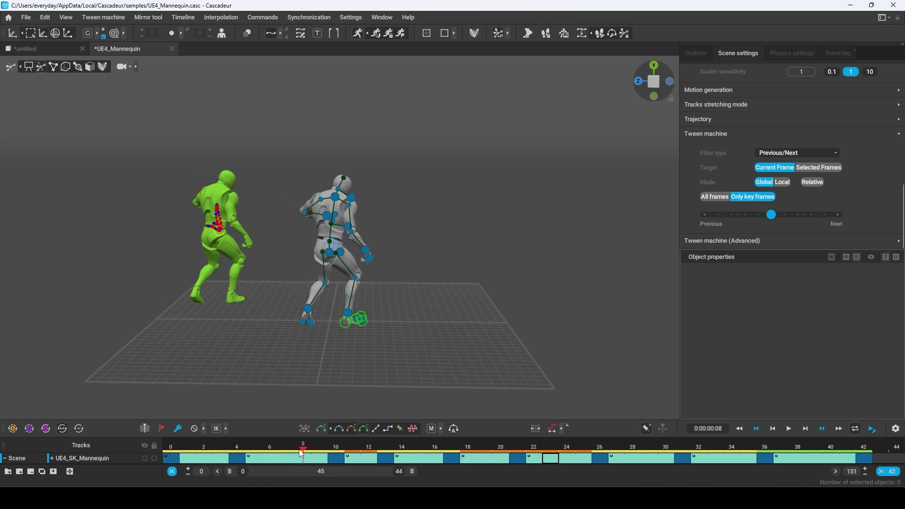
left_click_drag(302, 453, 176, 458)
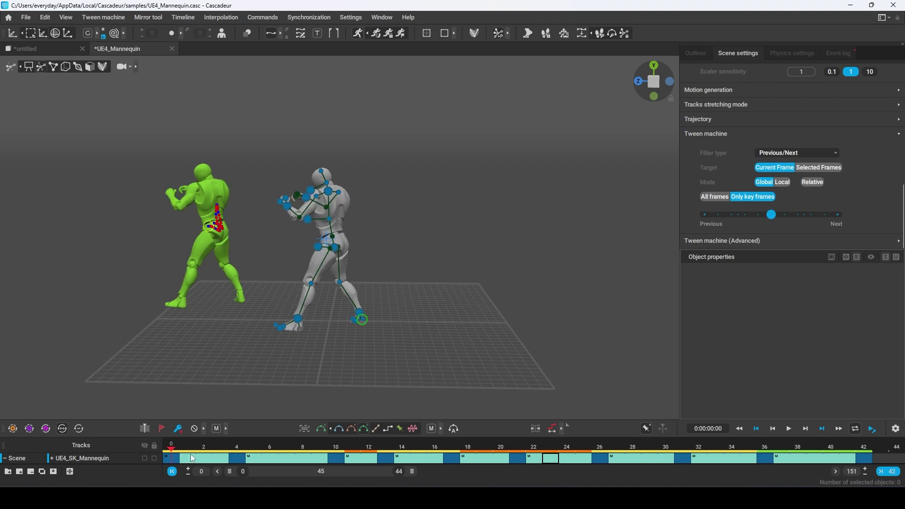
left_click(192, 458)
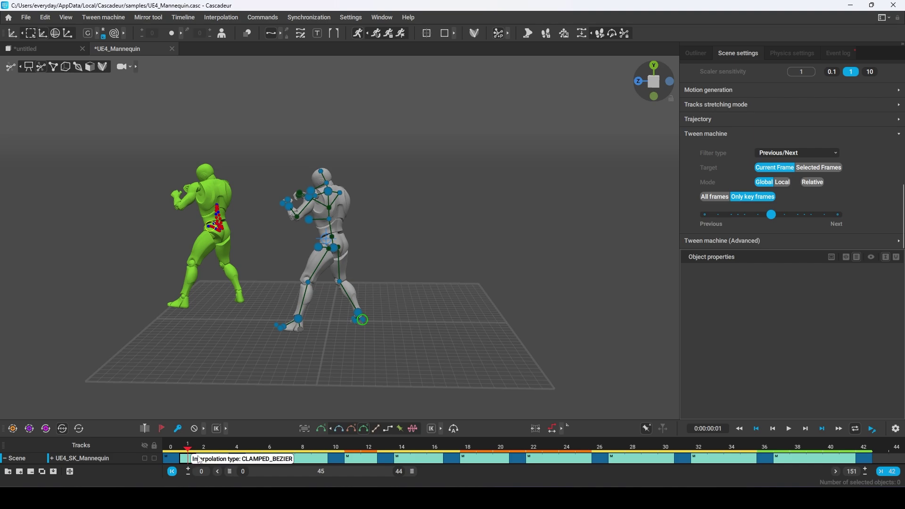
key("minus")
key("minus")
key("minus")
key("minus")
left_click(239, 458)
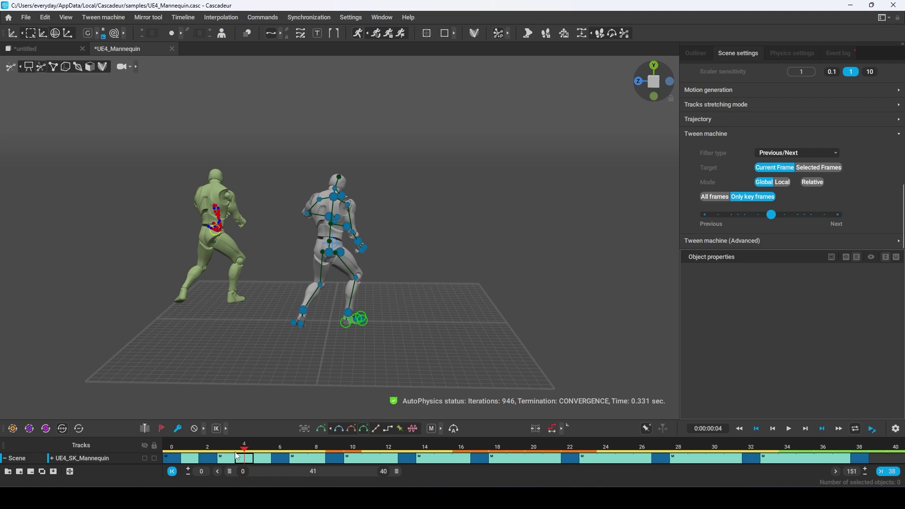
key("minus")
Play back the retimed animation and scrub through the kick to examine its timing
left_click_drag(235, 452, 602, 462)
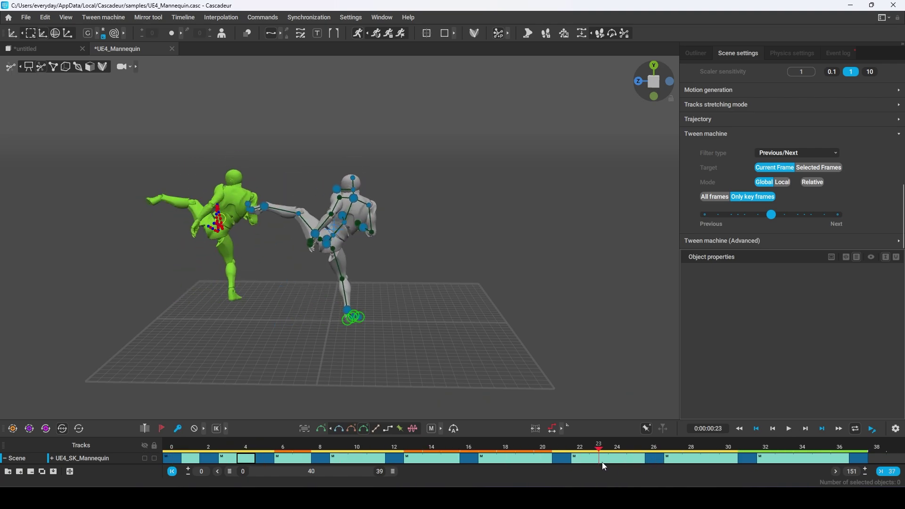
key("space")
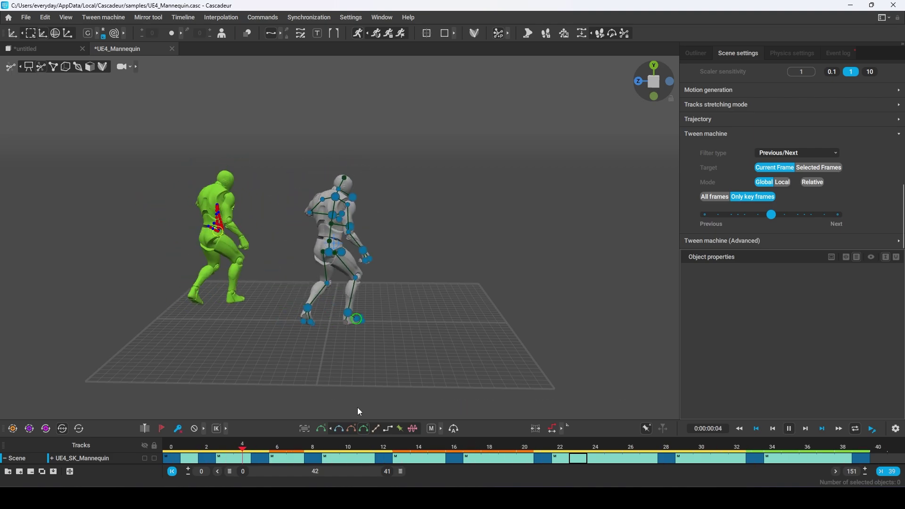
key("space")
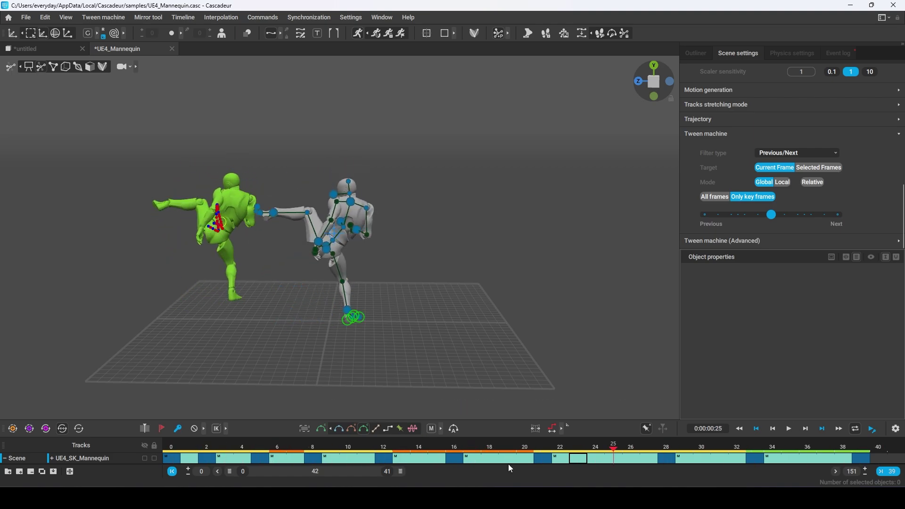
left_click_drag(537, 450, 589, 454)
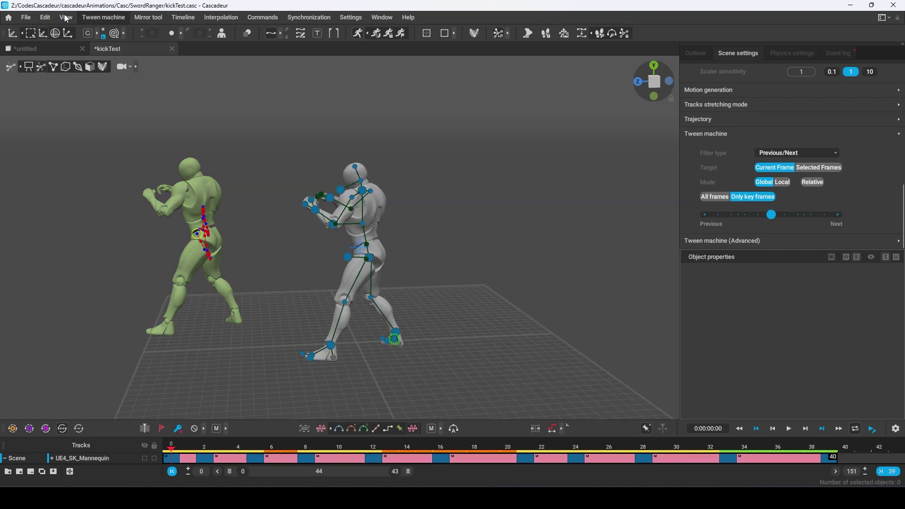
Export the kickTest scene in the FBX/DAE format
left_click(26, 17)
mouse_move(53, 118)
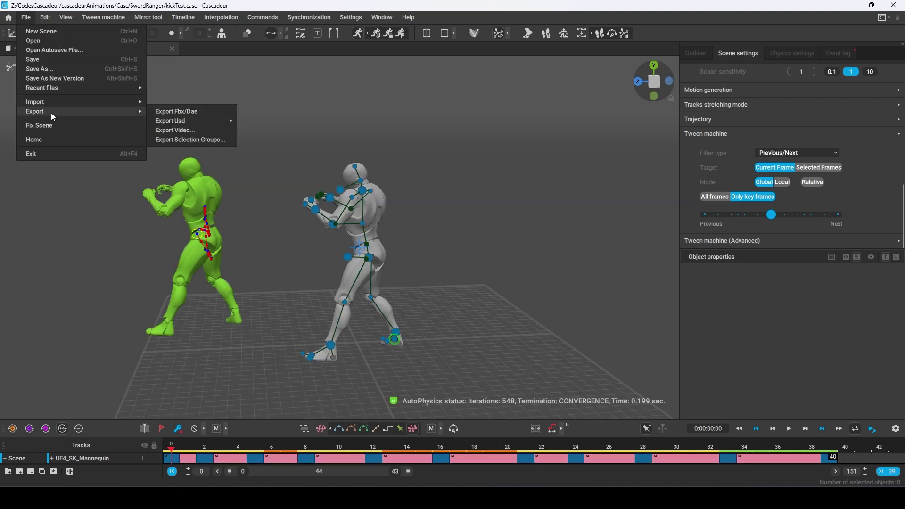
left_click(185, 114)
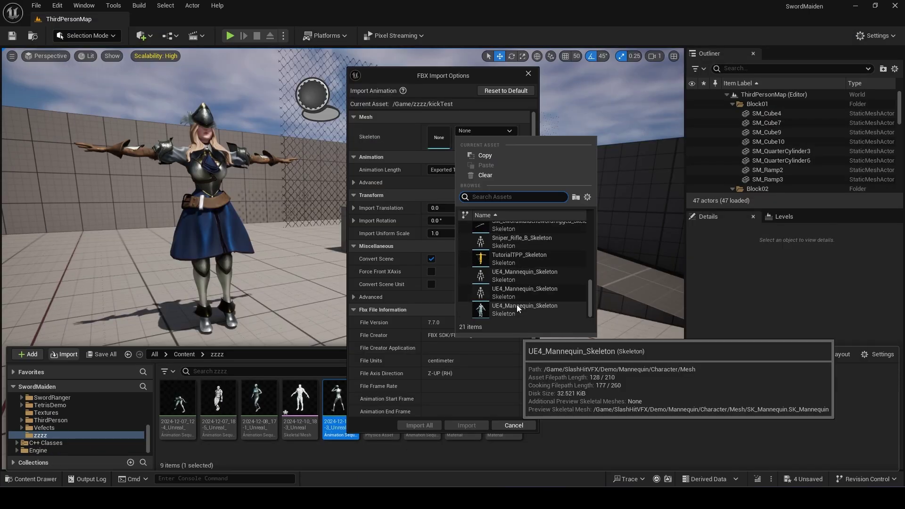
Import kickTest with the UE4_Mannequin_Skeleton from SlashHitVFX, and pick SK_Mannequin as its replacement skeleton
left_click(517, 308)
left_click(465, 424)
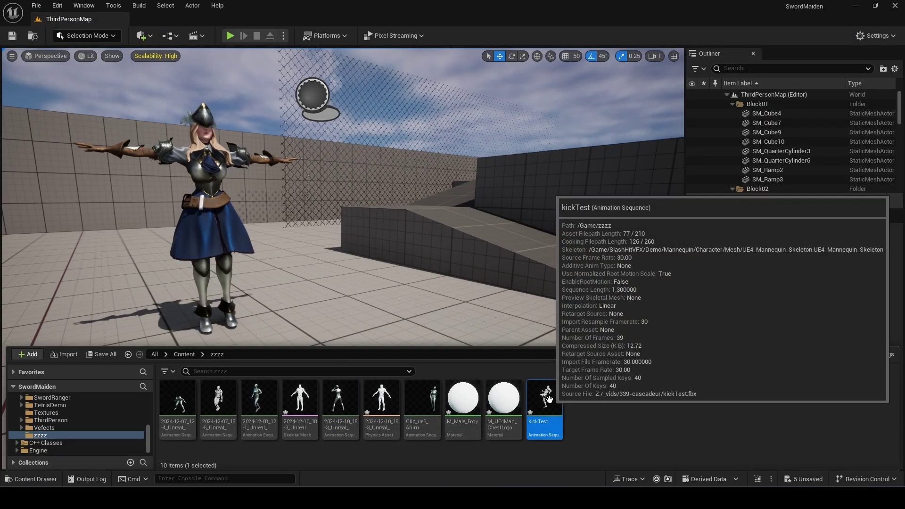
right_click(549, 399)
left_click(608, 86)
scroll(553, 209, "down", 3)
left_click(435, 322)
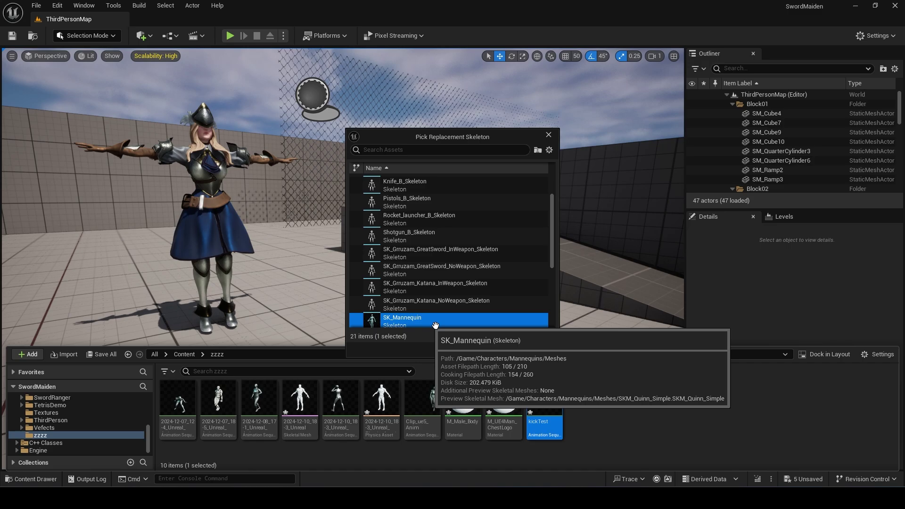
Open the kickTest animation sequence and choose a different preview mesh for it
double_click(463, 413)
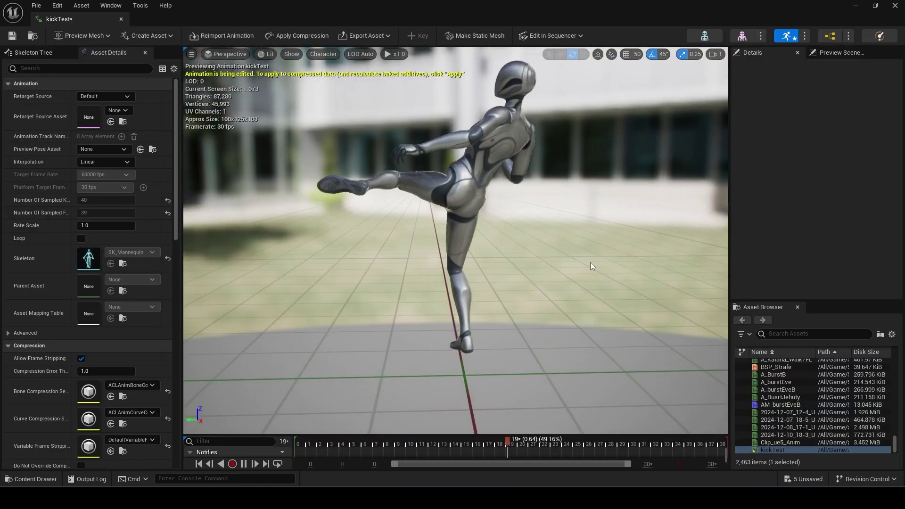
left_click(83, 35)
left_click(96, 172)
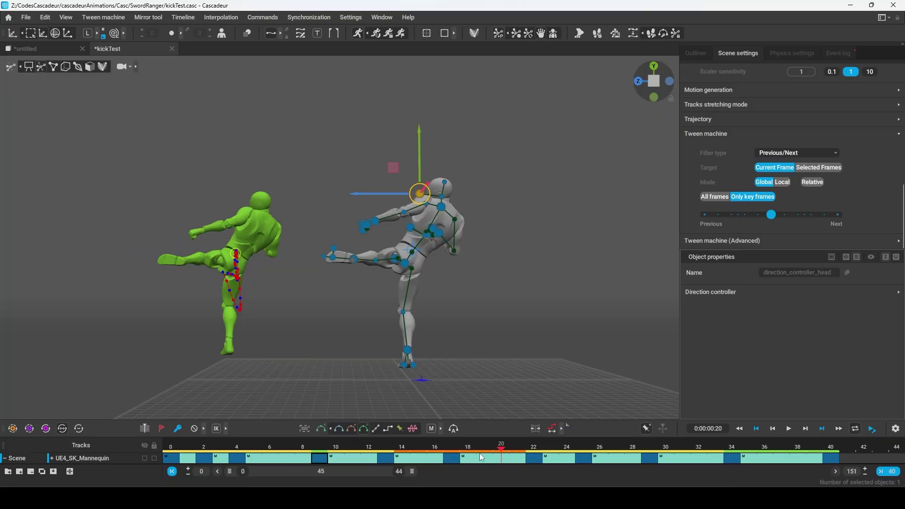
Try to reposition the right foot at frame 20, within the interval between frames 17 and 22
left_click_drag(453, 462, 526, 457)
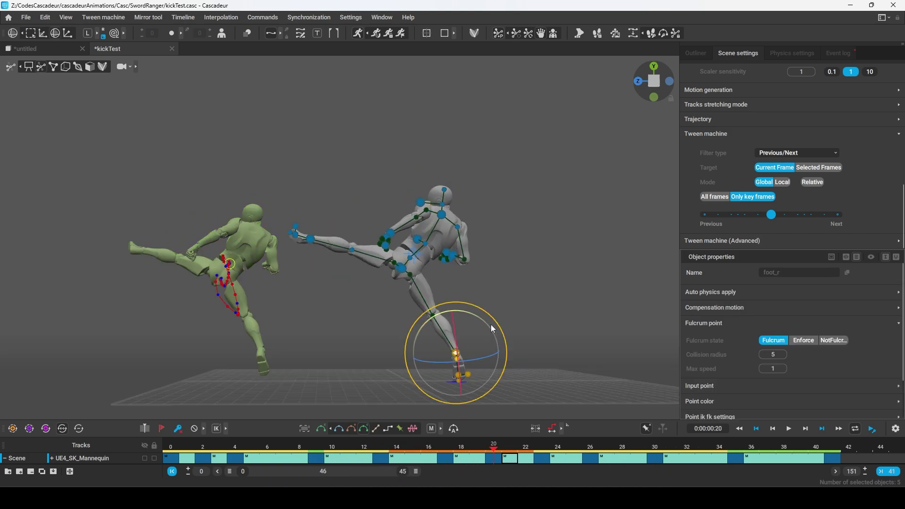
key("w")
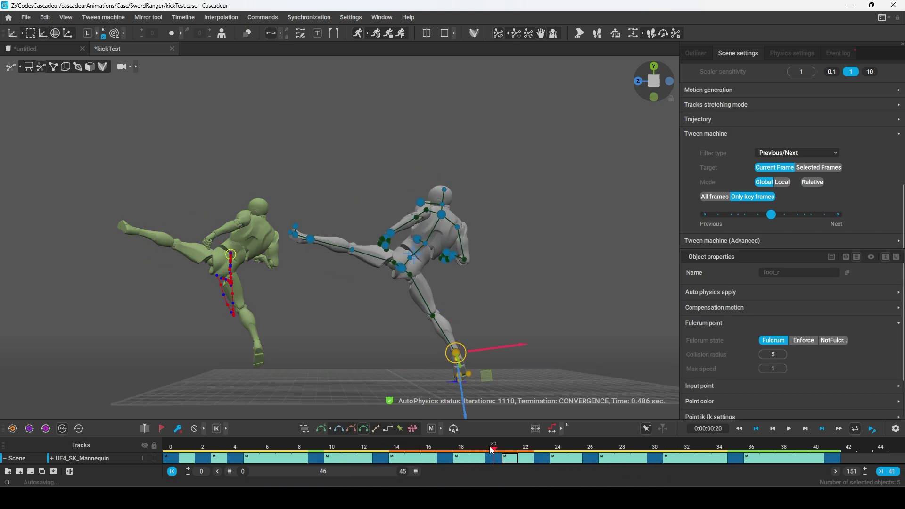
left_click_drag(490, 448, 491, 478)
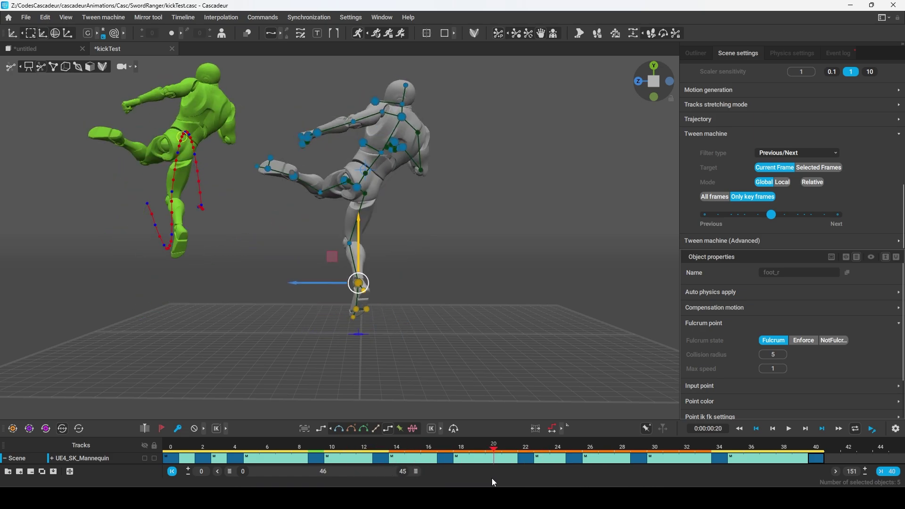
Examine the right foot at frame 25 and scrub through the kick from frame 15 to the landing
left_click(580, 461)
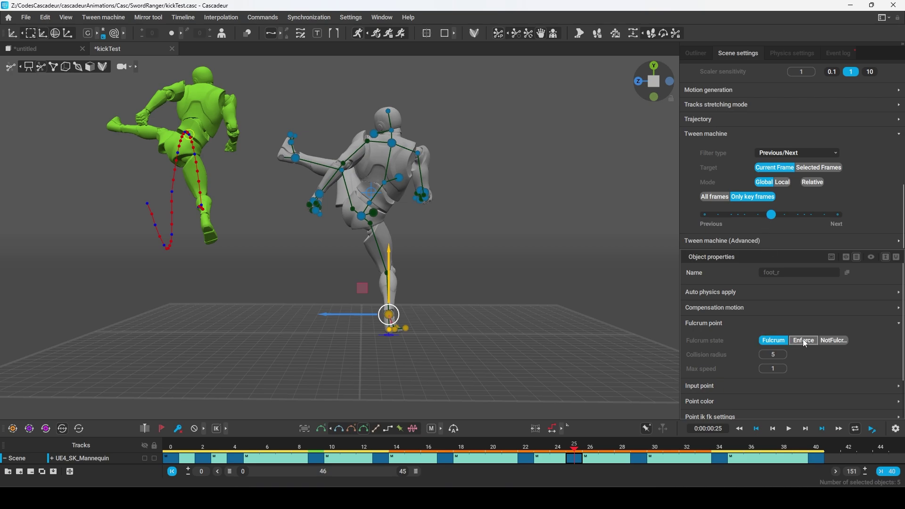
left_click(424, 461)
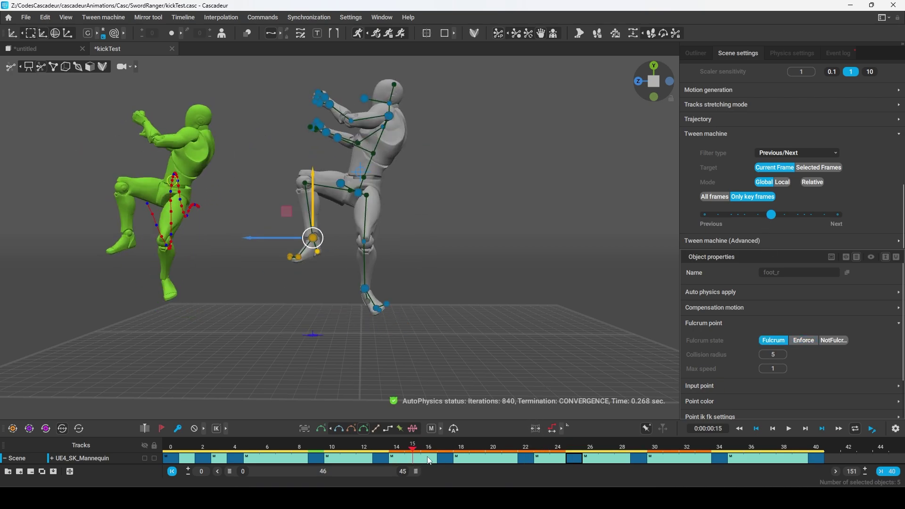
left_click_drag(428, 457, 816, 468)
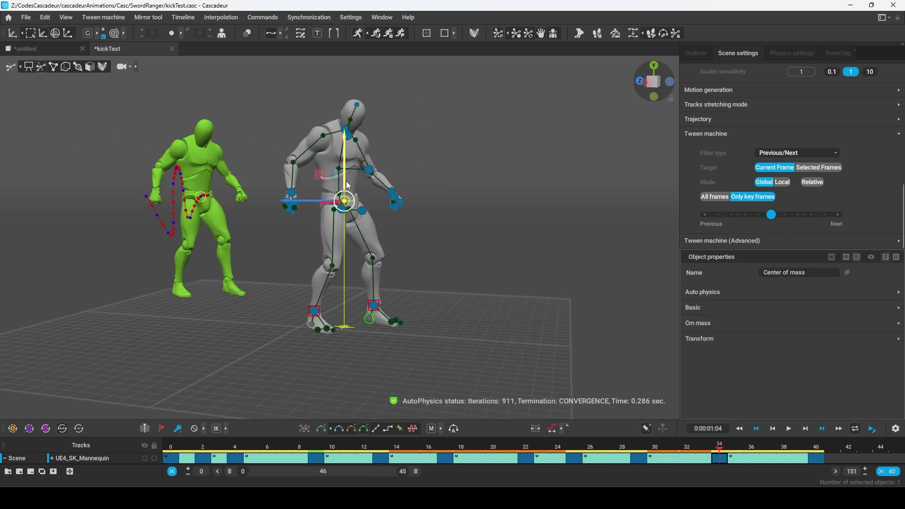
At frame 34, fix both feet's points in place and lower the center of mass into a crouch
left_click_drag(347, 175, 350, 195)
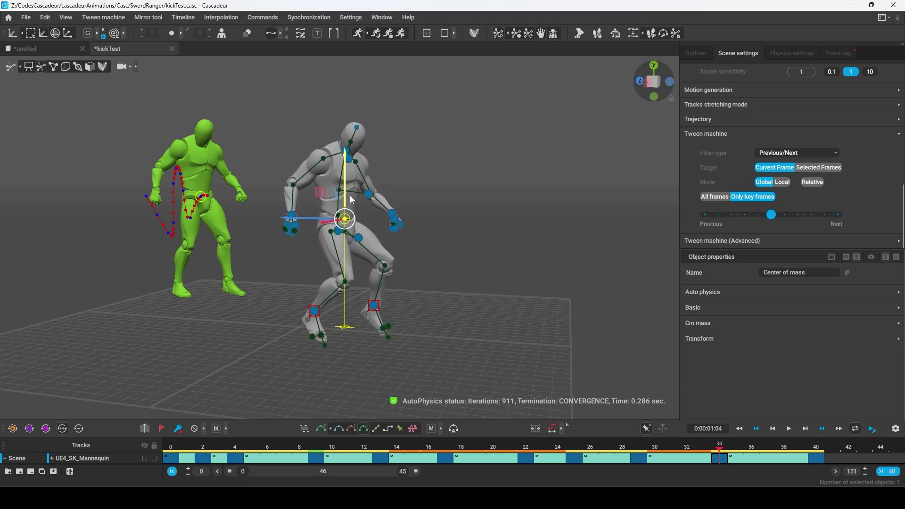
left_click(328, 330)
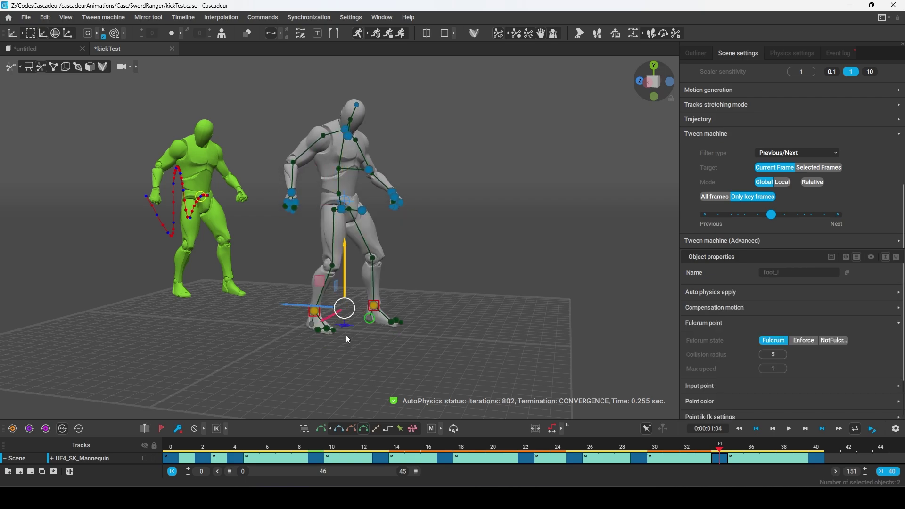
left_click(400, 324)
left_click(346, 197)
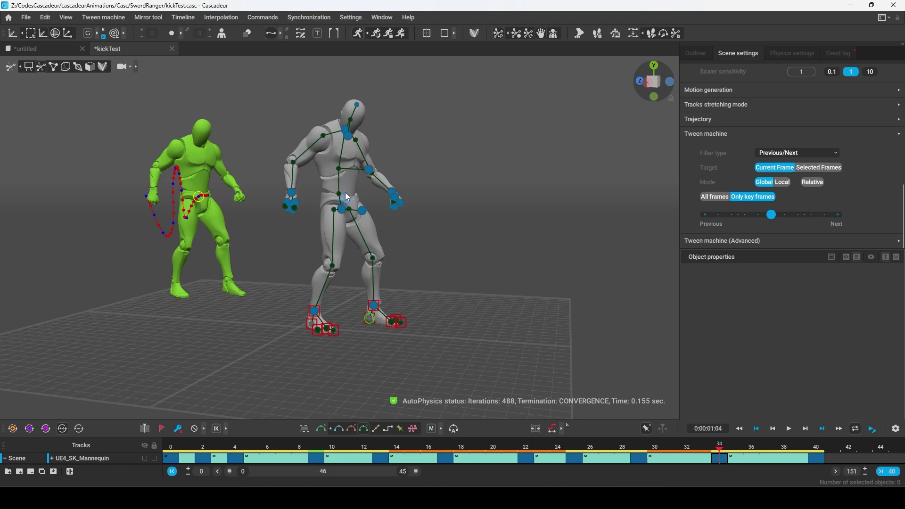
left_click_drag(345, 175, 349, 209)
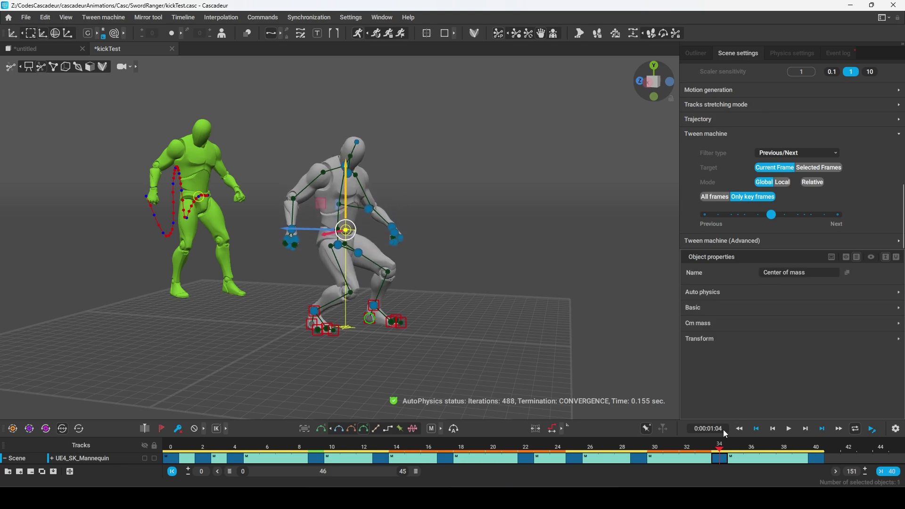
left_click_drag(724, 434, 714, 477)
Adjust the landing pose after the crouch and refine its foot points at the following key frame
key("e")
mouse_move(519, 283)
left_mouse_down("alt")
mouse_move(412, 225)
mouse_move(386, 250)
left_mouse_up("alt")
key("w")
key("ctrl+Right")
left_click_drag(445, 345, 270, 297)
left_click(327, 324)
scroll(273, 354, "up", 3)
left_click_drag(327, 324, 385, 343, "alt")
left_click(386, 344)
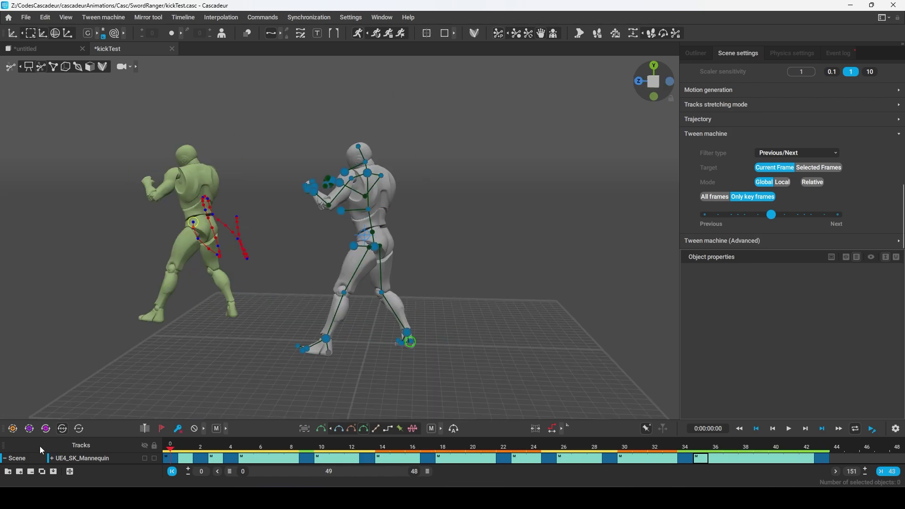
Play back the animation, extend the visible timeline to frame 66, and scrub the landing from frame 34
key("space")
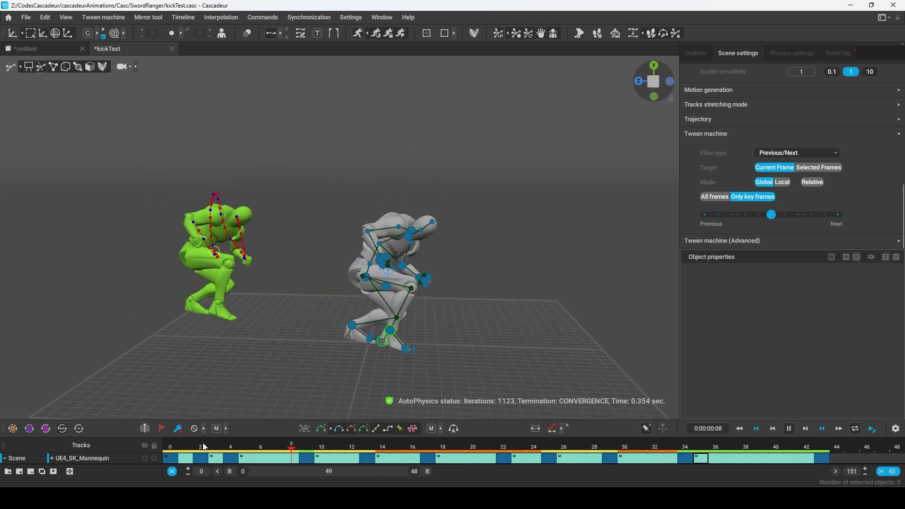
left_click_drag(428, 471, 498, 473)
left_click(548, 458)
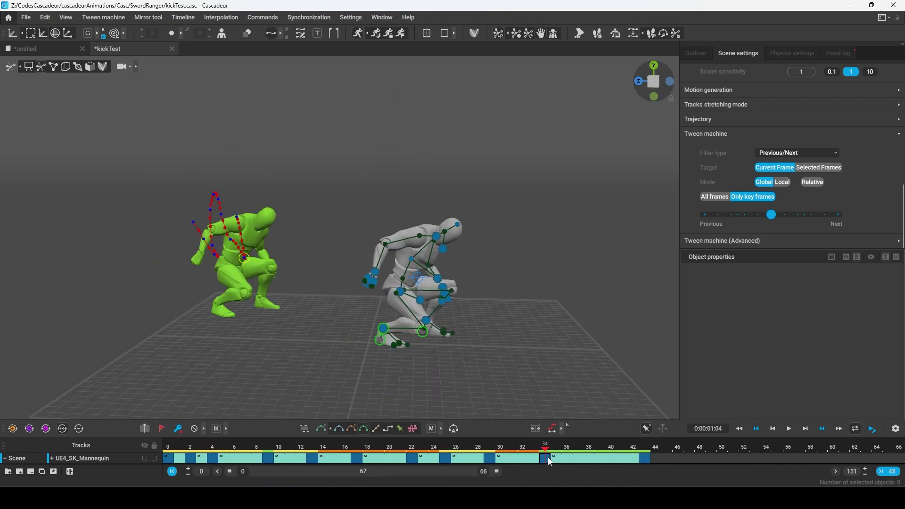
left_click_drag(548, 458, 647, 469)
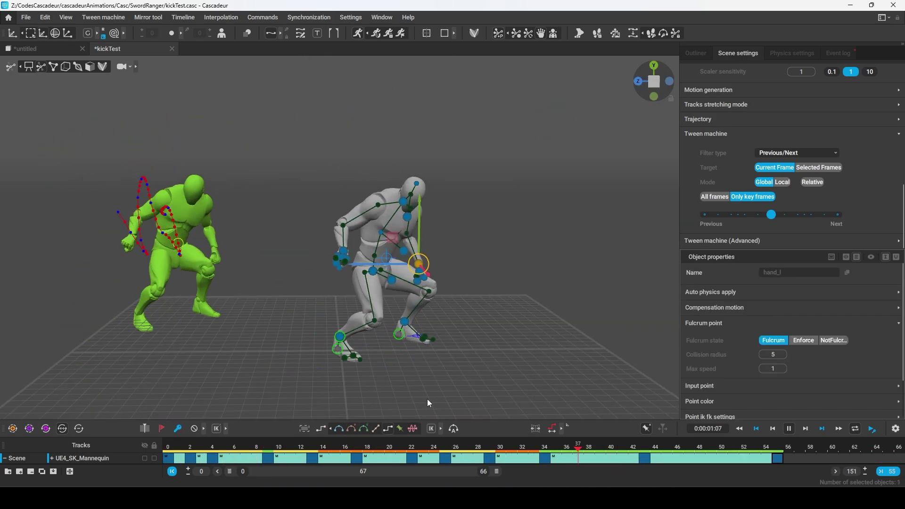
scroll(430, 358, "down", 1)
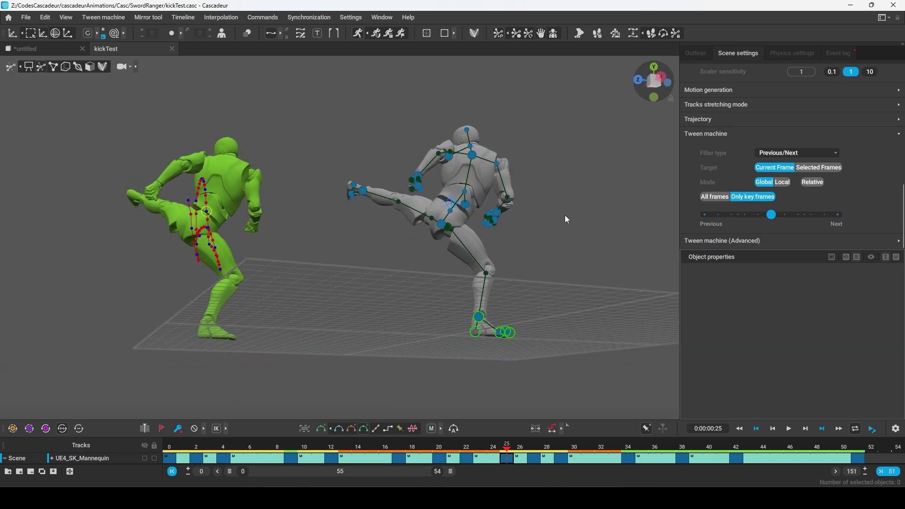
Select the torso, head and both arms' points of the kicking pose at frame 25
left_click_drag(411, 199, 411, 199)
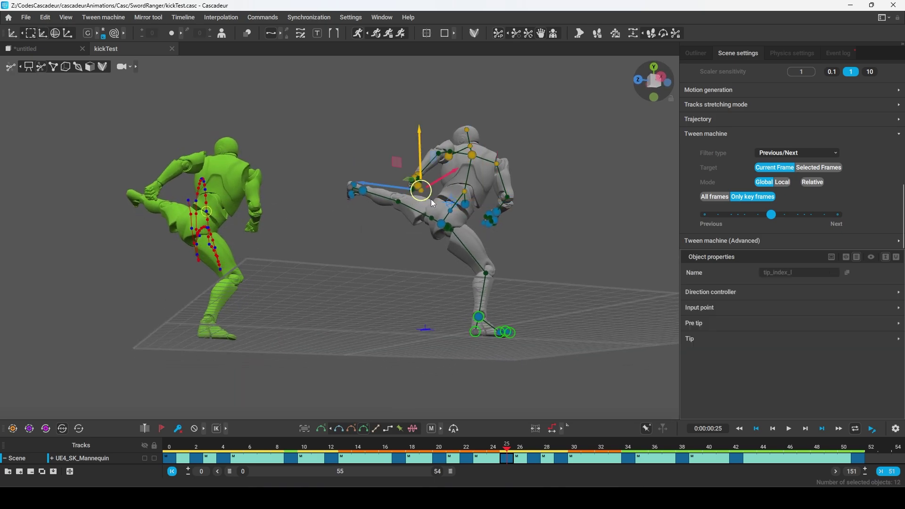
double_click(455, 211, "shift")
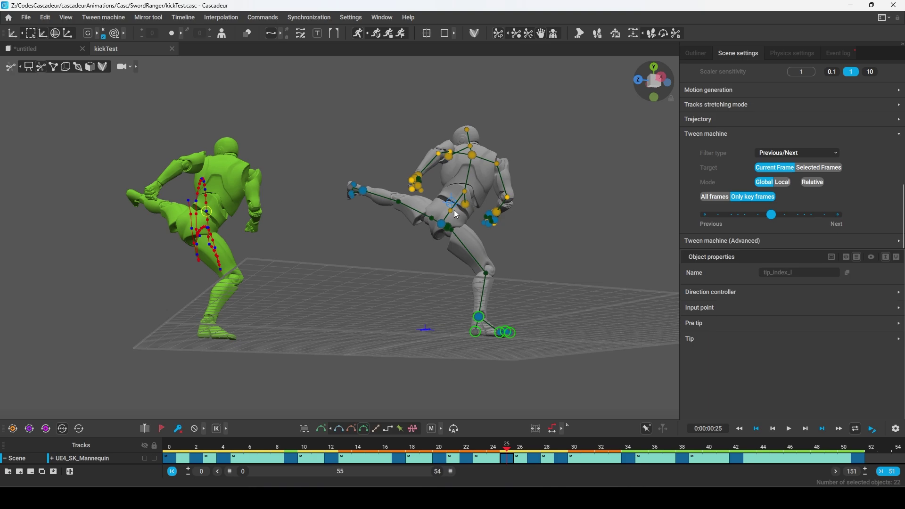
left_click_drag(515, 243, 478, 205, "shift")
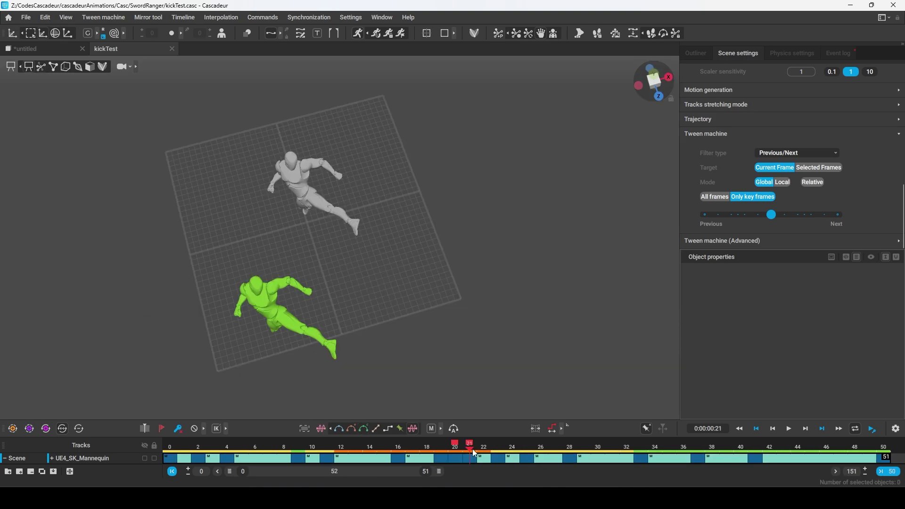
Scrub around frames 21 to 23 and examine the kick's rotation from above
left_click_drag(472, 449, 497, 459)
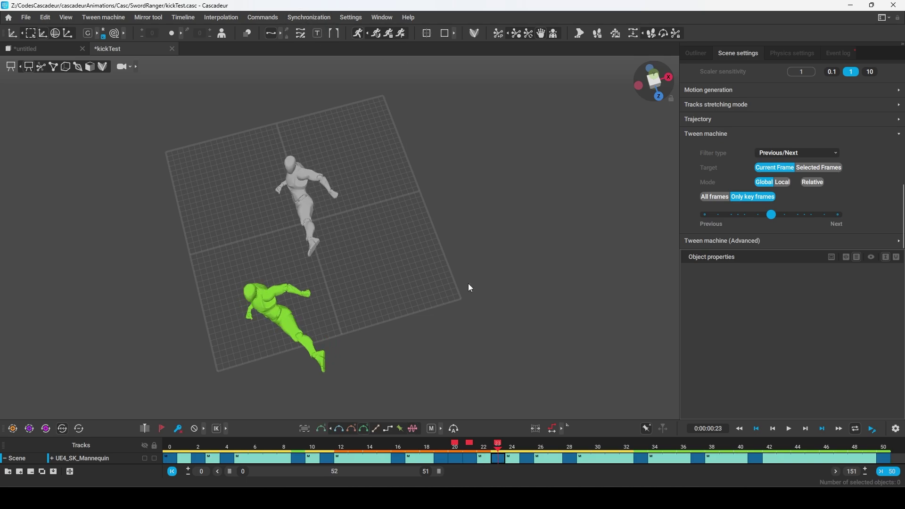
left_click_drag(500, 448, 385, 404)
right_click_drag(386, 404, 406, 233)
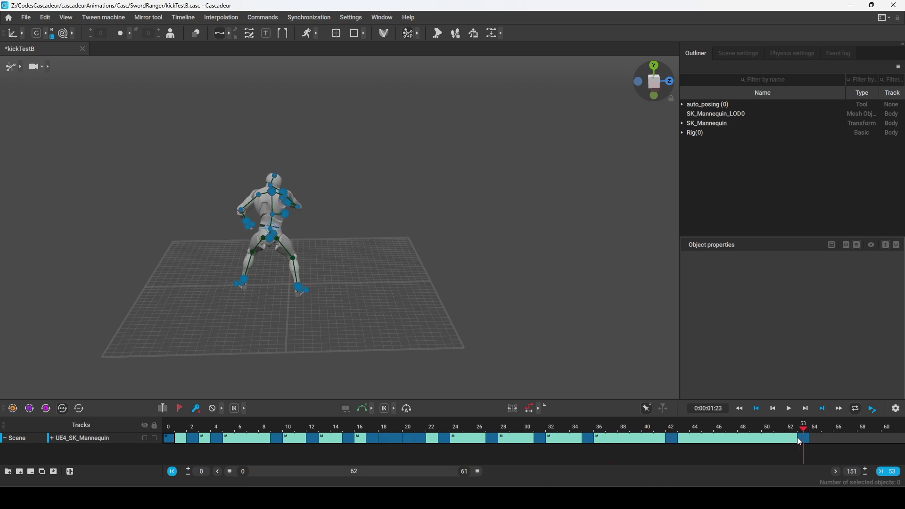
Try to rotate the whole character about the right foot at frame 53 of kickTestB
left_click_drag(368, 330, 356, 352, "alt")
scroll(431, 345, "up", 4)
double_click(332, 299)
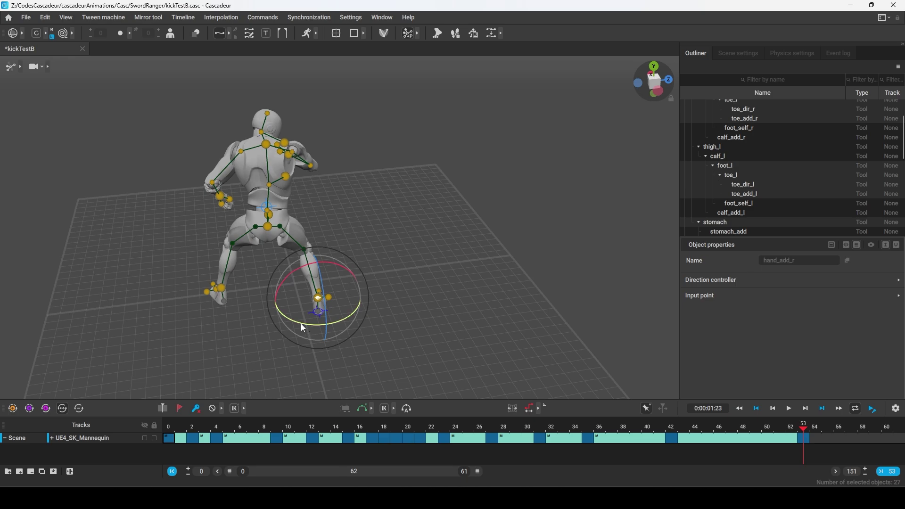
left_click_drag(301, 324, 383, 349)
key("ctrl+z")
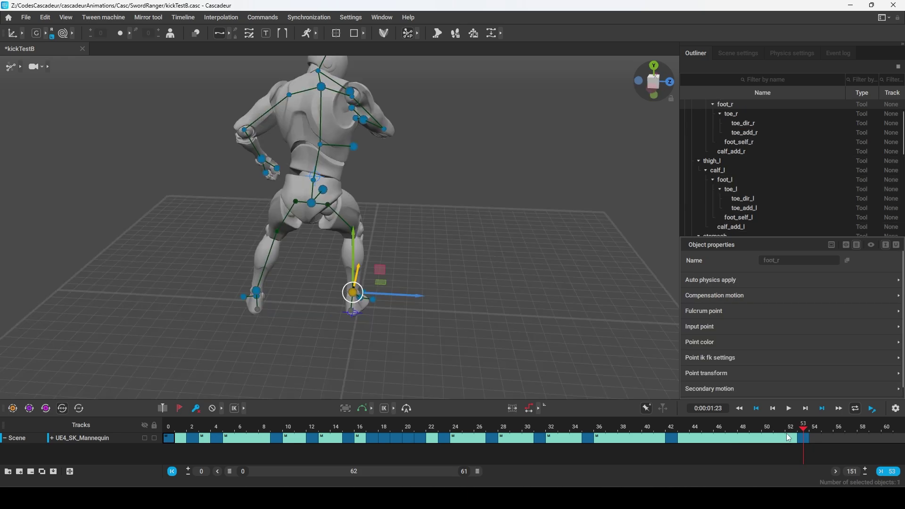
Use the Tween machine to blend the right foot at frame 53 fully toward the previous key pose
mouse_move(802, 430)
left_mouse_down()
mouse_move(671, 437)
mouse_move(811, 438)
mouse_move(696, 437)
mouse_move(803, 440)
left_mouse_up()
left_click(733, 53)
scroll(750, 151, "down", 5)
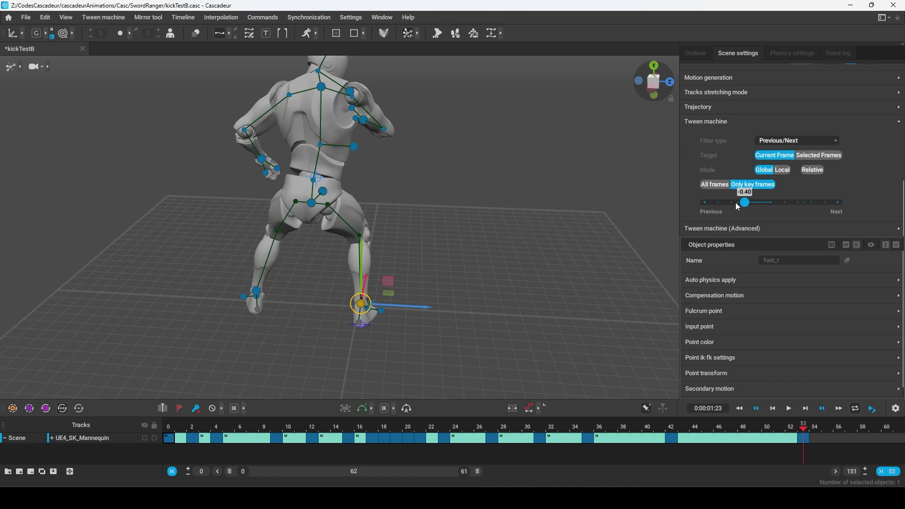
left_click_drag(738, 207, 691, 208)
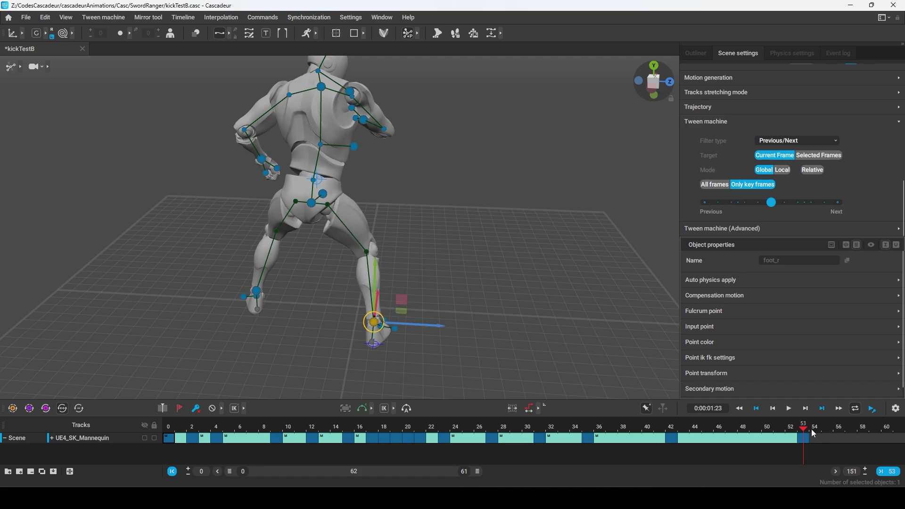
Blend the right foot at frame 35 partway toward the previous key pose with the Tween machine
mouse_move(804, 429)
left_mouse_down()
mouse_move(678, 434)
mouse_move(802, 434)
left_mouse_up()
left_click(588, 438)
left_click_drag(772, 203, 736, 202)
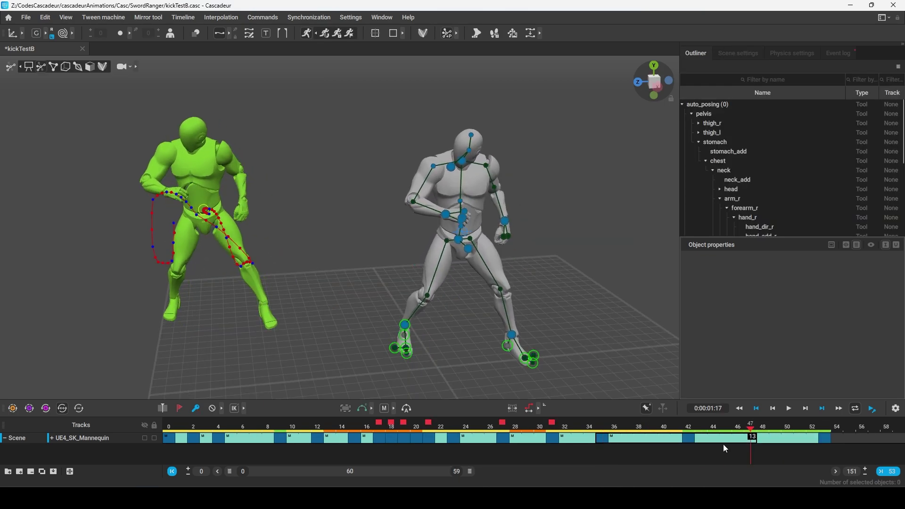
Select the right hand point at frame 35, try an adjustment at frame 53, and undo it
left_click(604, 443)
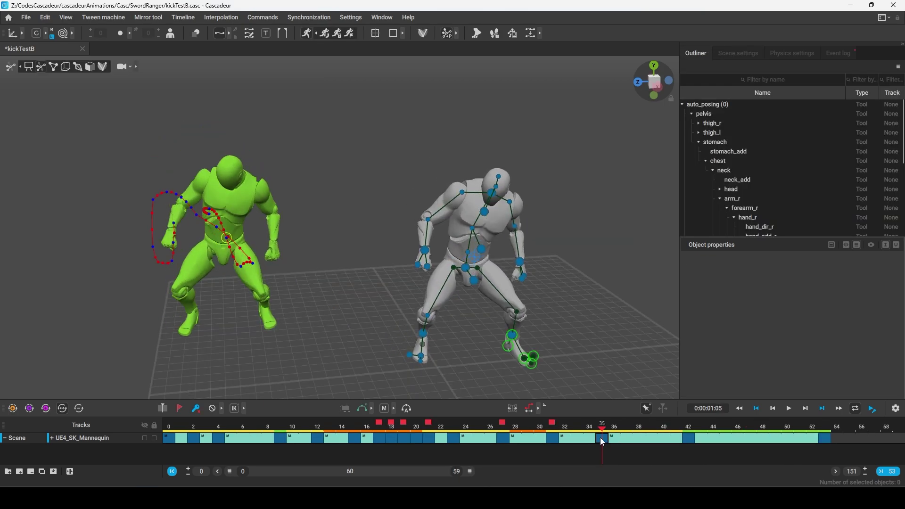
left_click(425, 251)
left_click(829, 439)
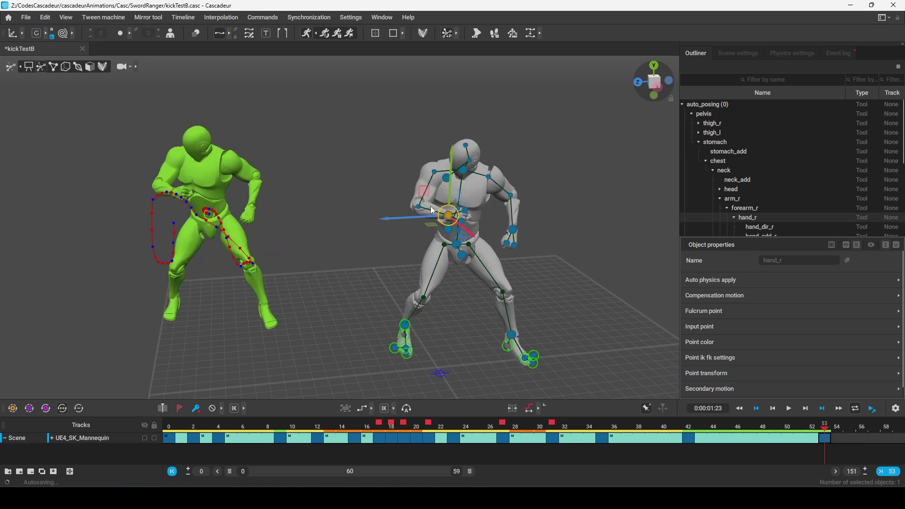
key("ctrl+z")
Select frames 35 to 53, raise the right hand using interval editing, and scrub through the adjusted motion
left_click_drag(825, 438, 605, 441)
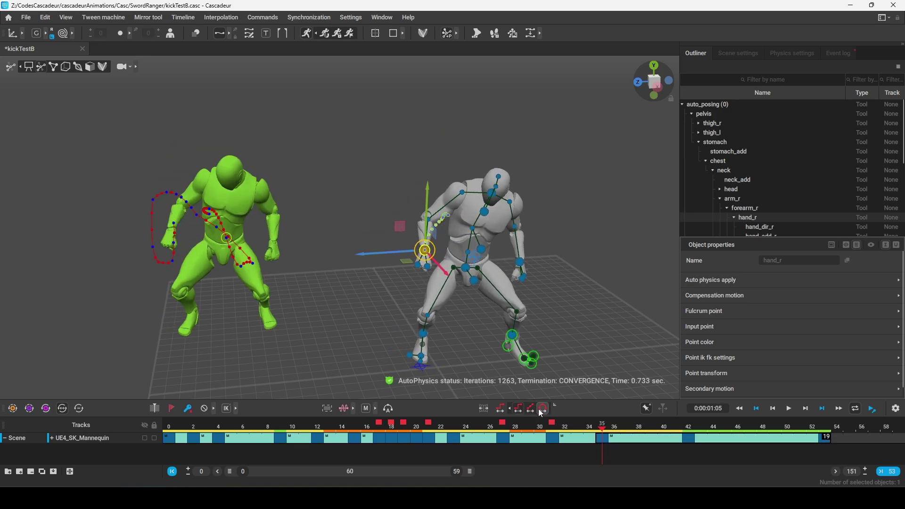
left_click_drag(606, 428, 824, 436)
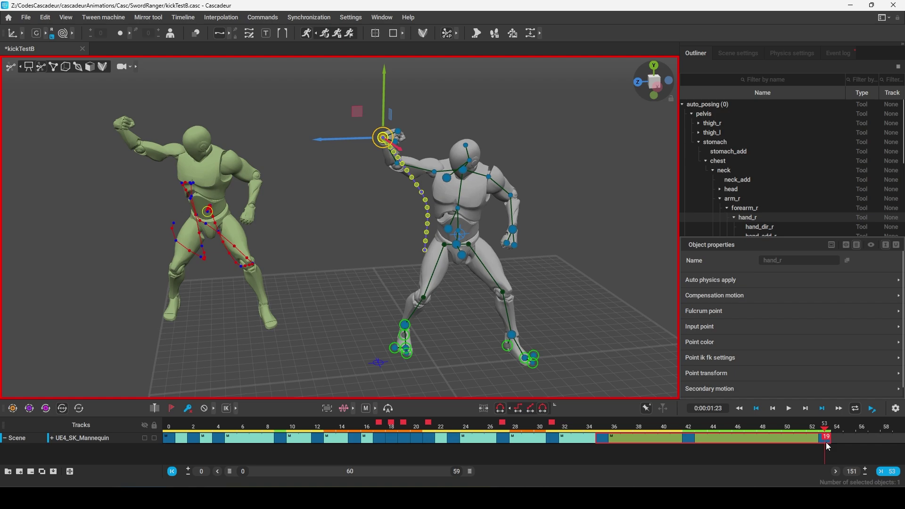
left_click_drag(824, 429, 648, 435)
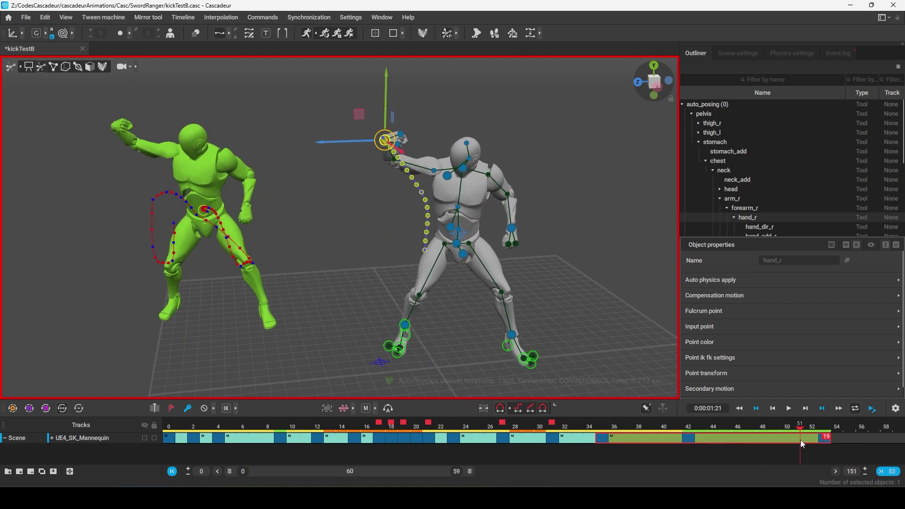